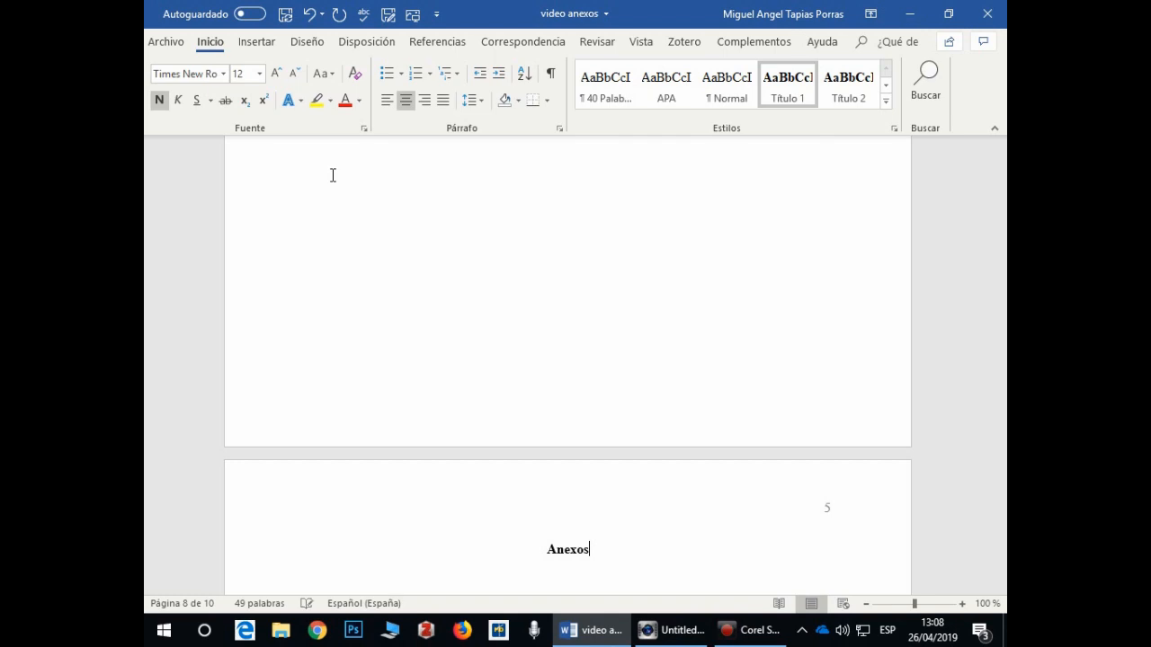
Step: Examine the Referencias page and the Anexos heading on the page after it
scroll(395, 244, down, 1)
scroll(394, 244, up, 1)
scroll(395, 245, up, 10)
scroll(469, 312, down, 3)
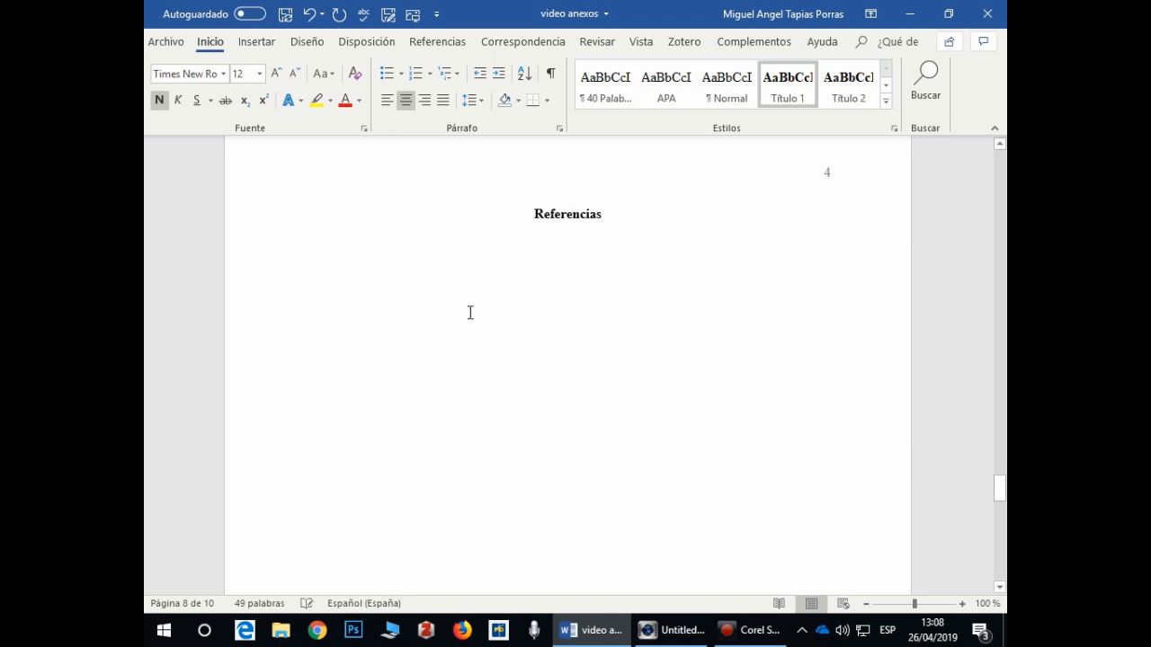
scroll(469, 312, down, 10)
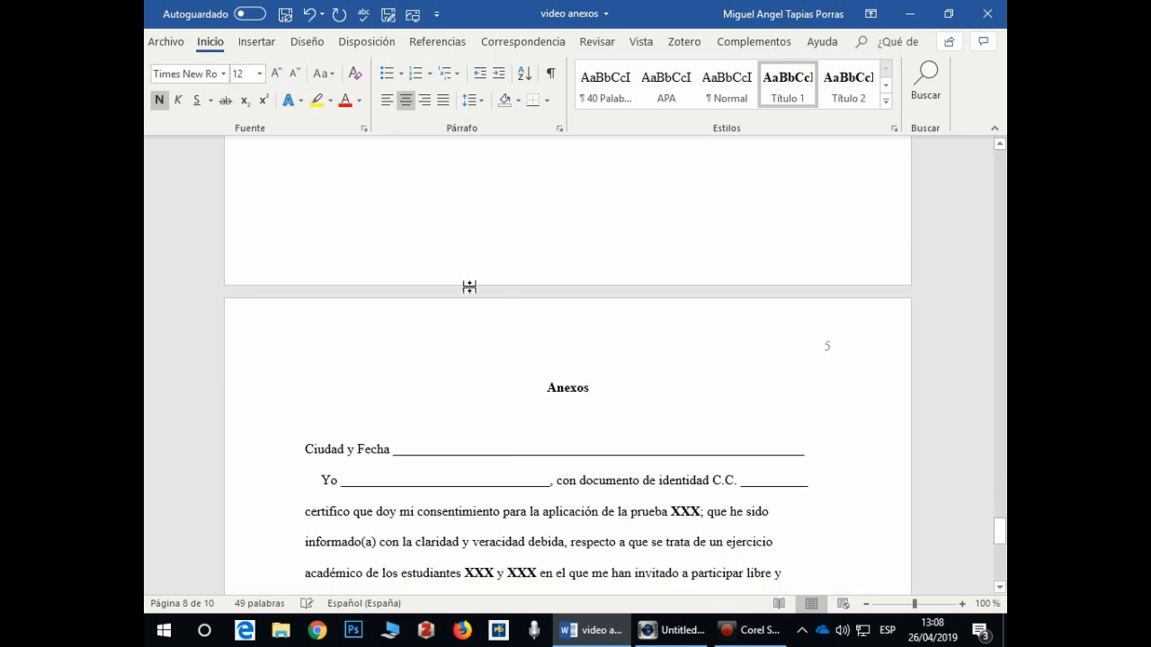
scroll(467, 282, up, 3)
scroll(566, 341, down, 1)
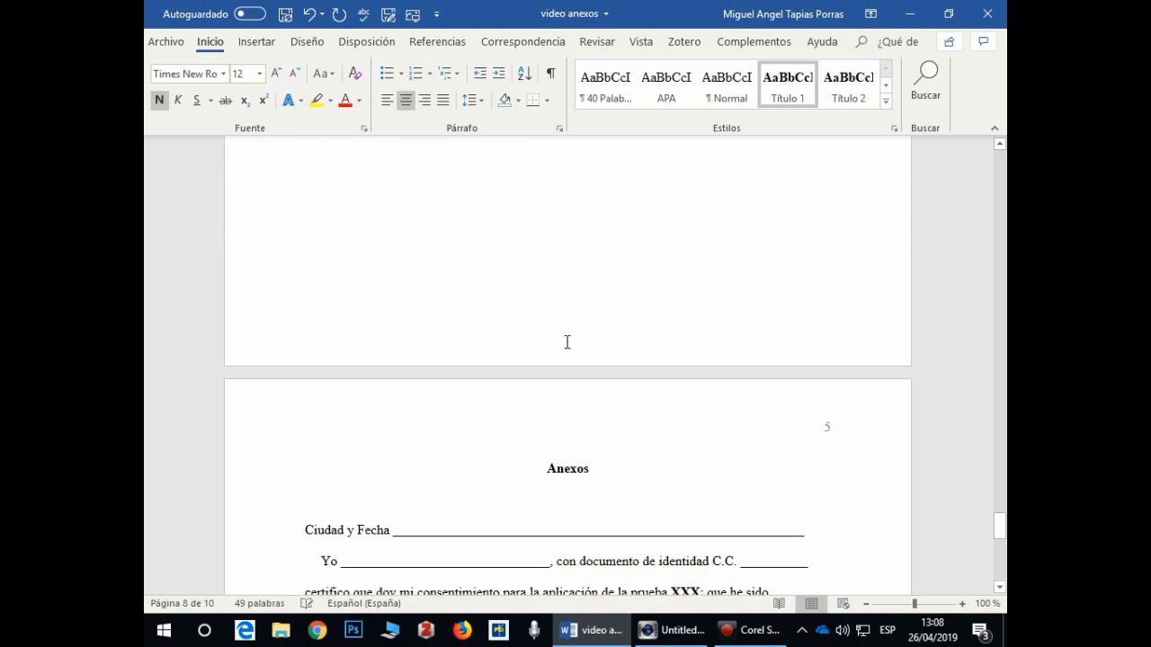
click(566, 445)
click(551, 469)
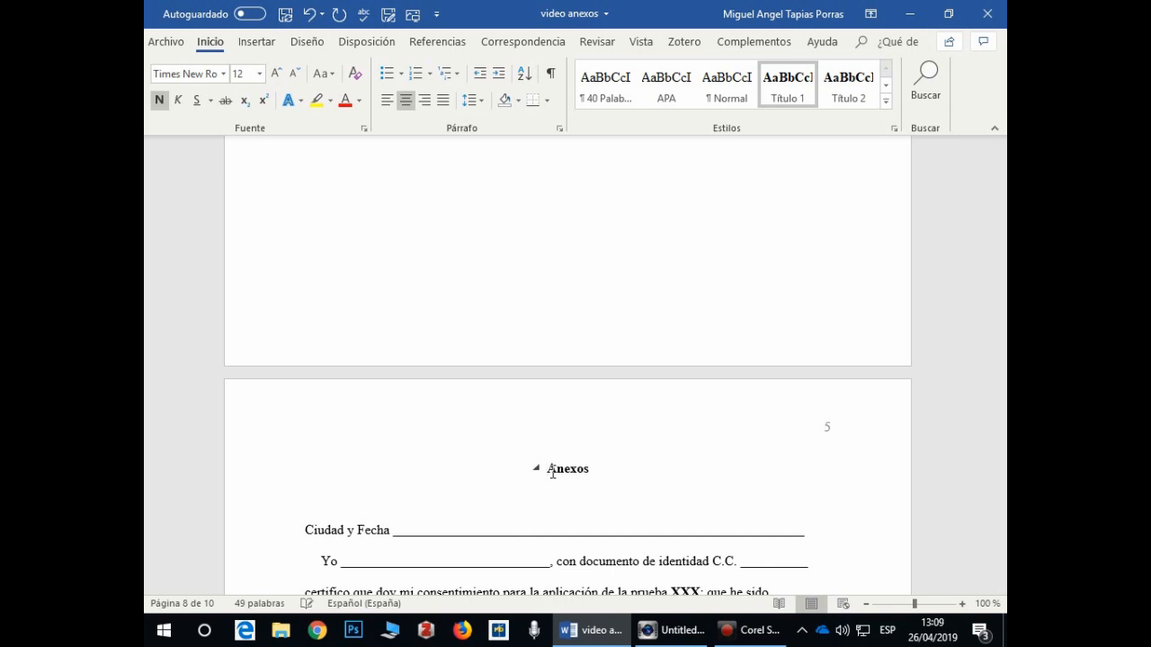
click(591, 447)
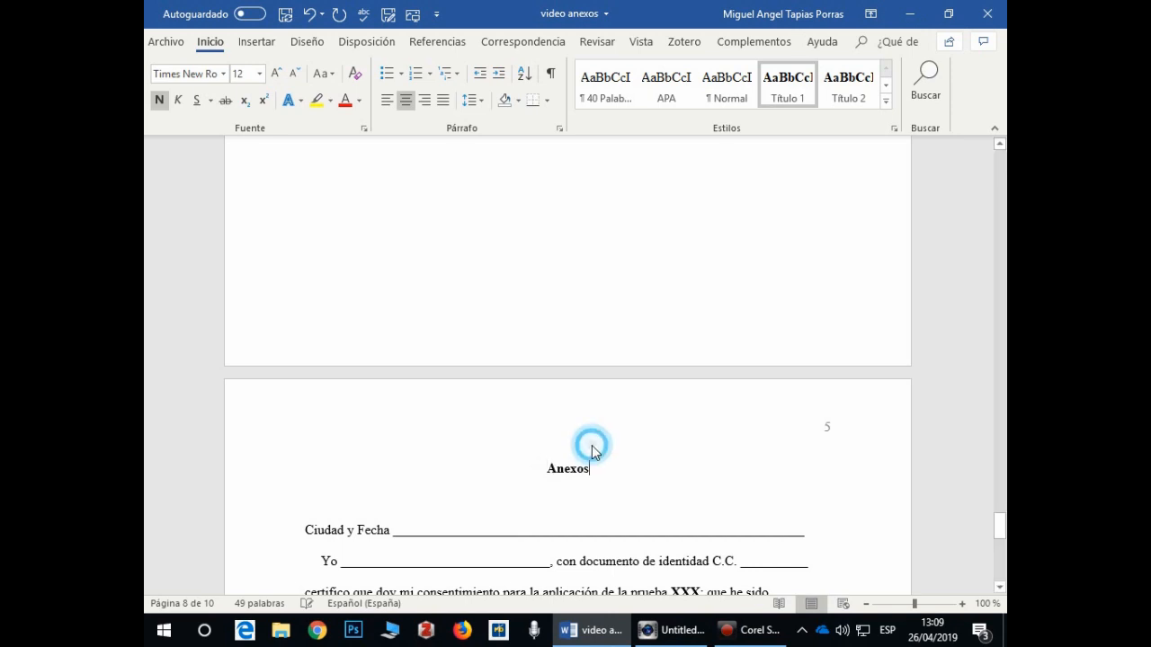
click(600, 473)
double_click(600, 473)
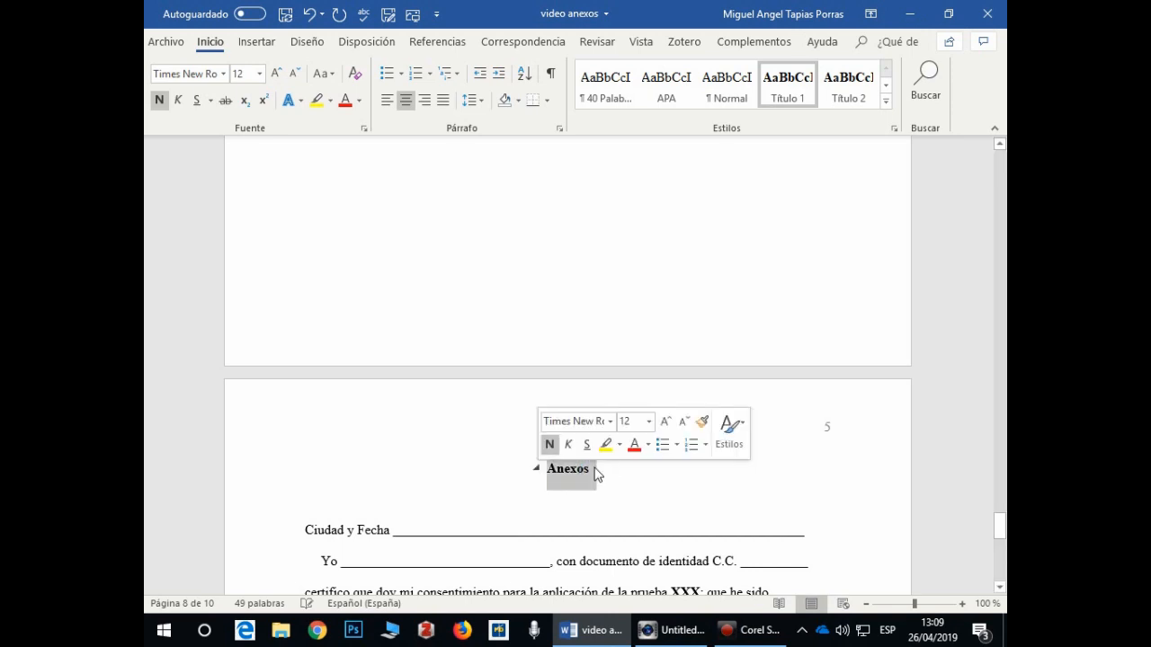
click(624, 483)
Step: Read through the consent form under the Anexos heading down to its signature lines
scroll(597, 467, down, 8)
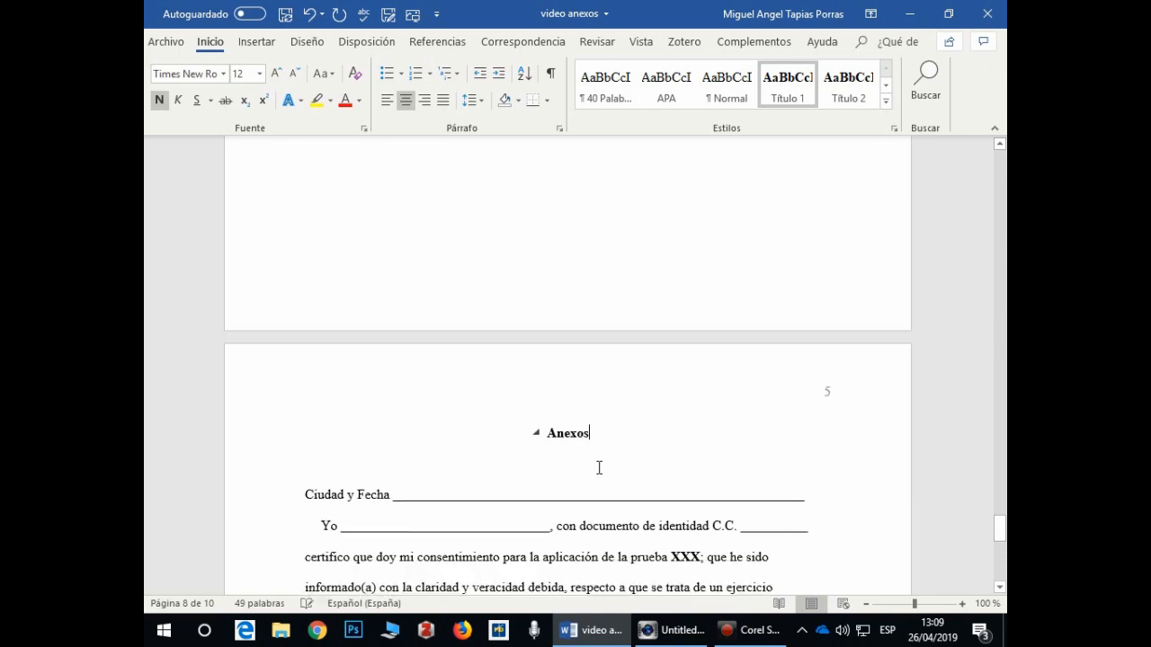
scroll(599, 467, up, 10)
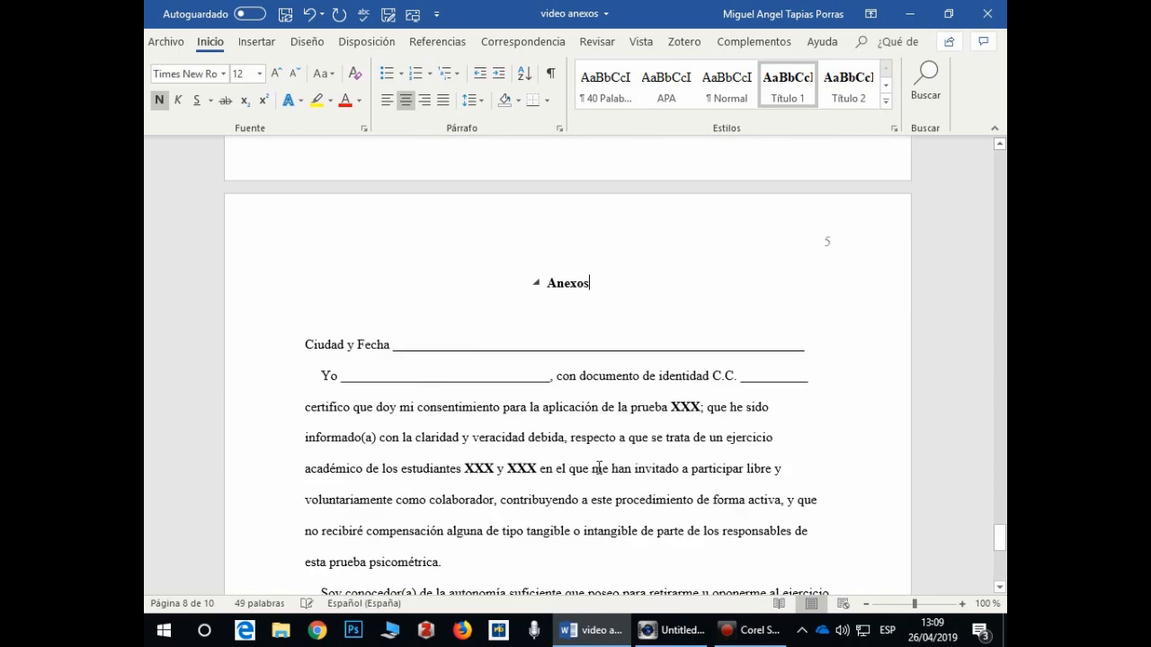
scroll(599, 471, down, 2)
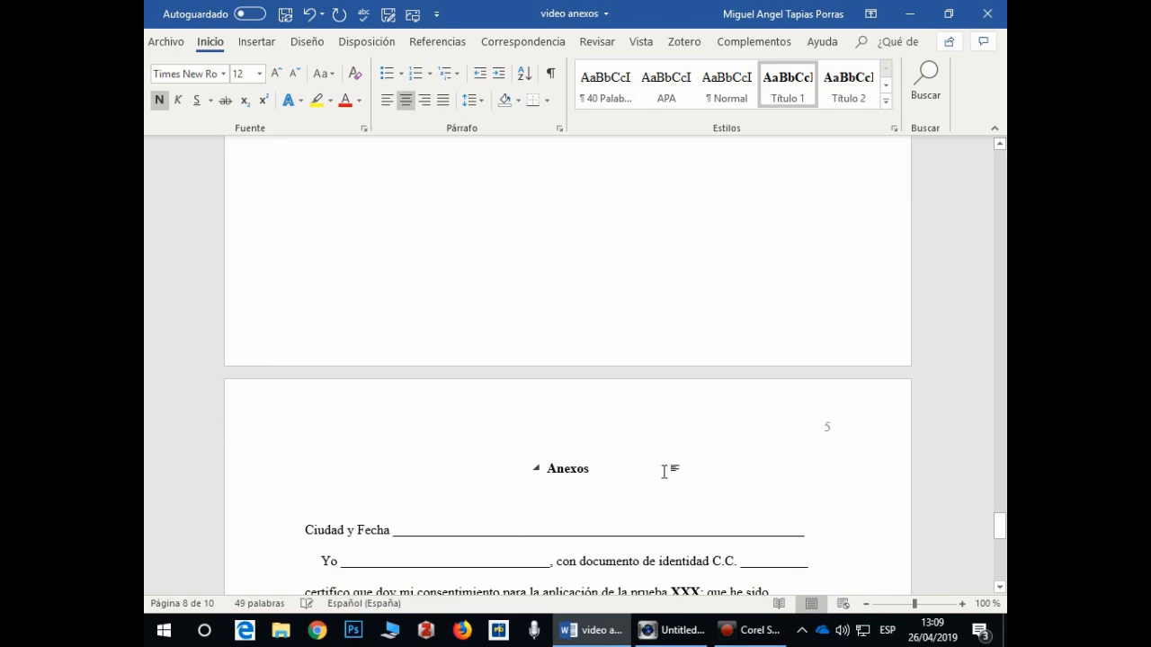
scroll(665, 471, down, 5)
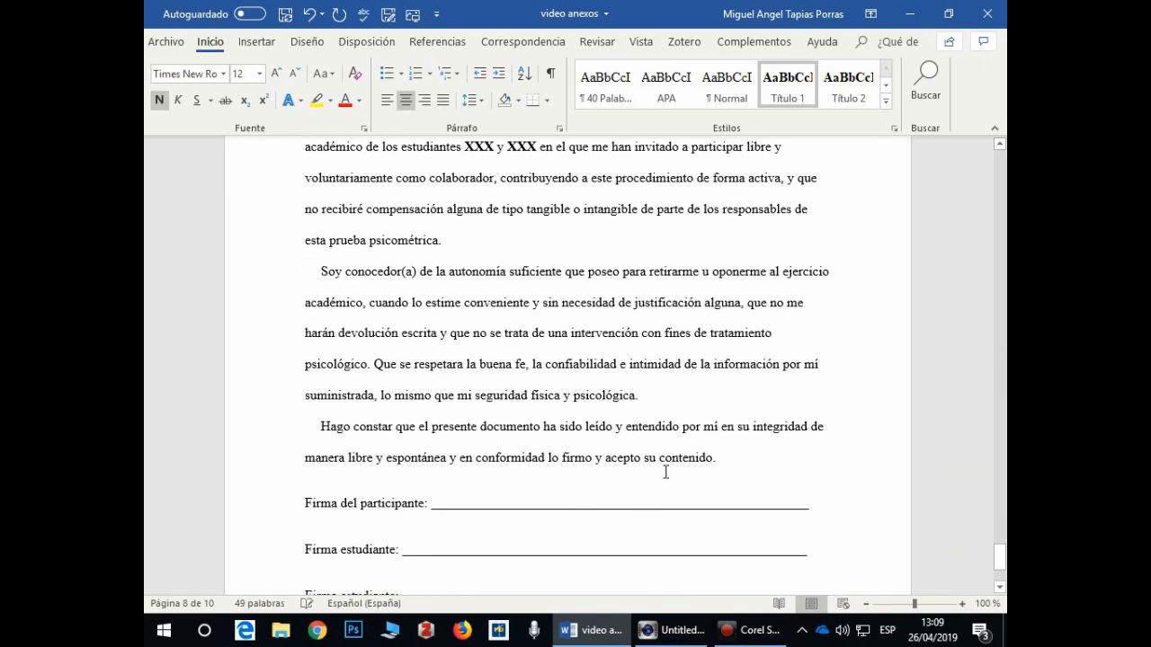
scroll(665, 471, down, 4)
scroll(665, 471, up, 10)
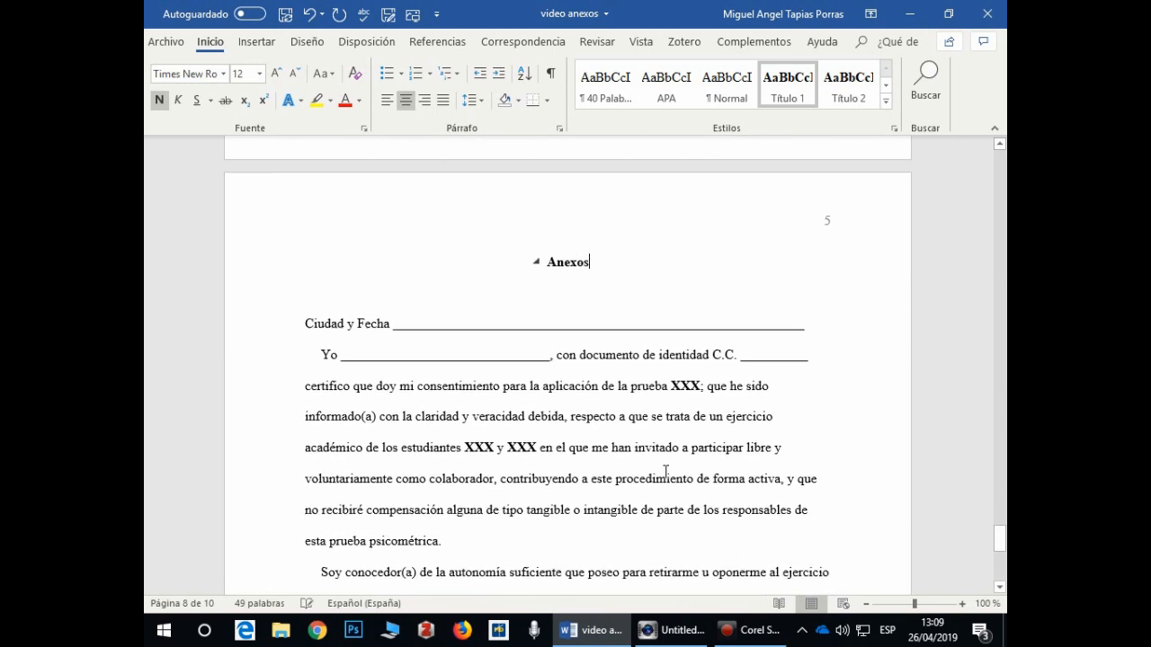
scroll(665, 471, up, 3)
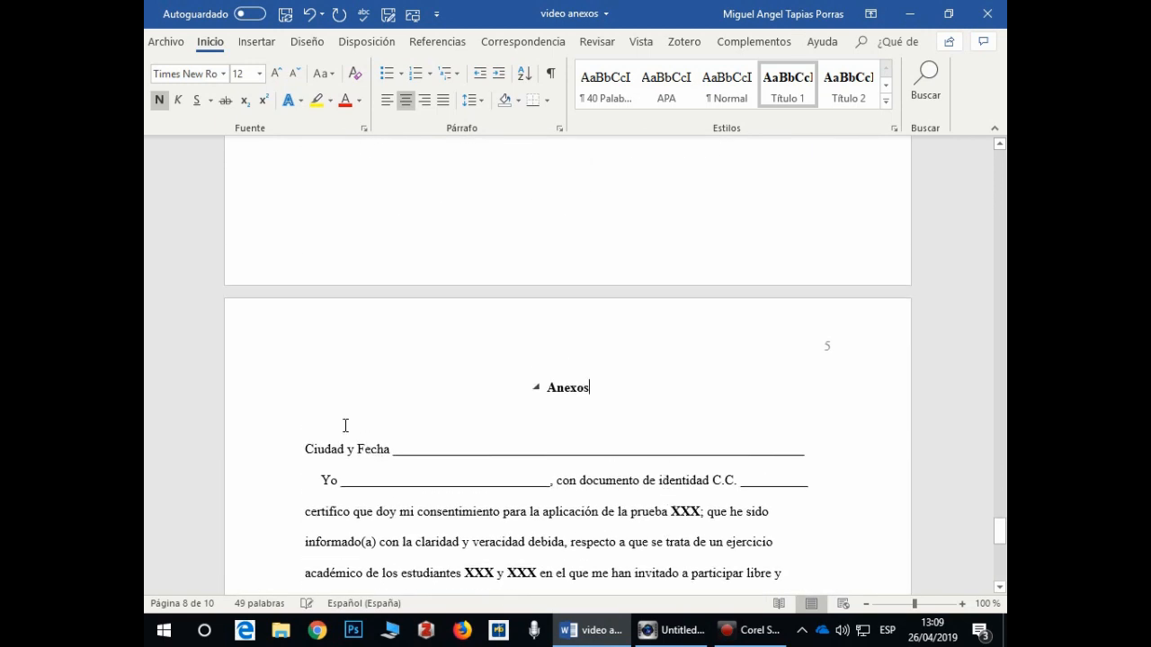
Step: Write "Se utilizo el consentimiento informado para este ejercicio académico" in a new paragraph under the "Cuerpo del trabajo" heading
scroll(426, 426, up, 20)
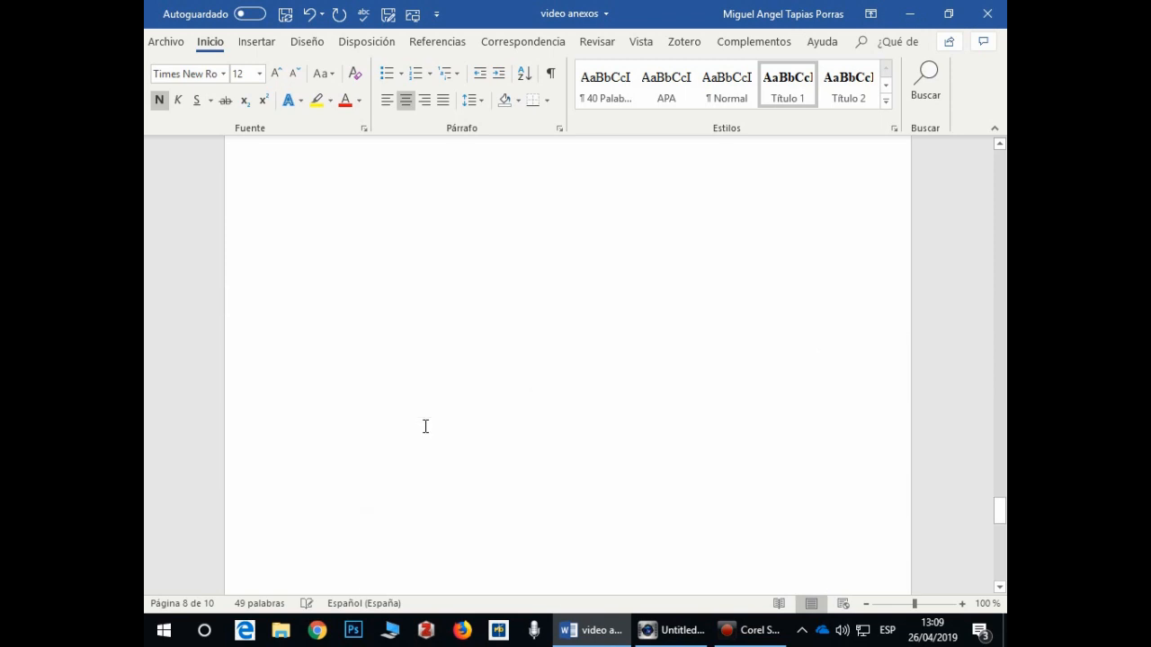
scroll(425, 426, up, 20)
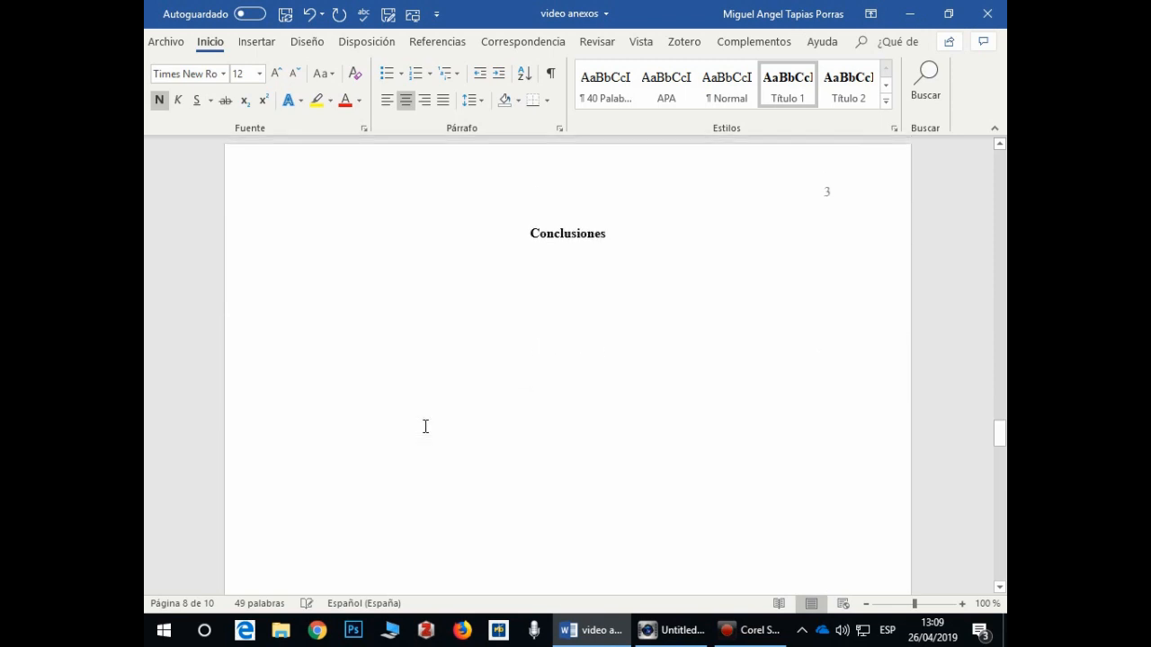
scroll(425, 426, up, 3)
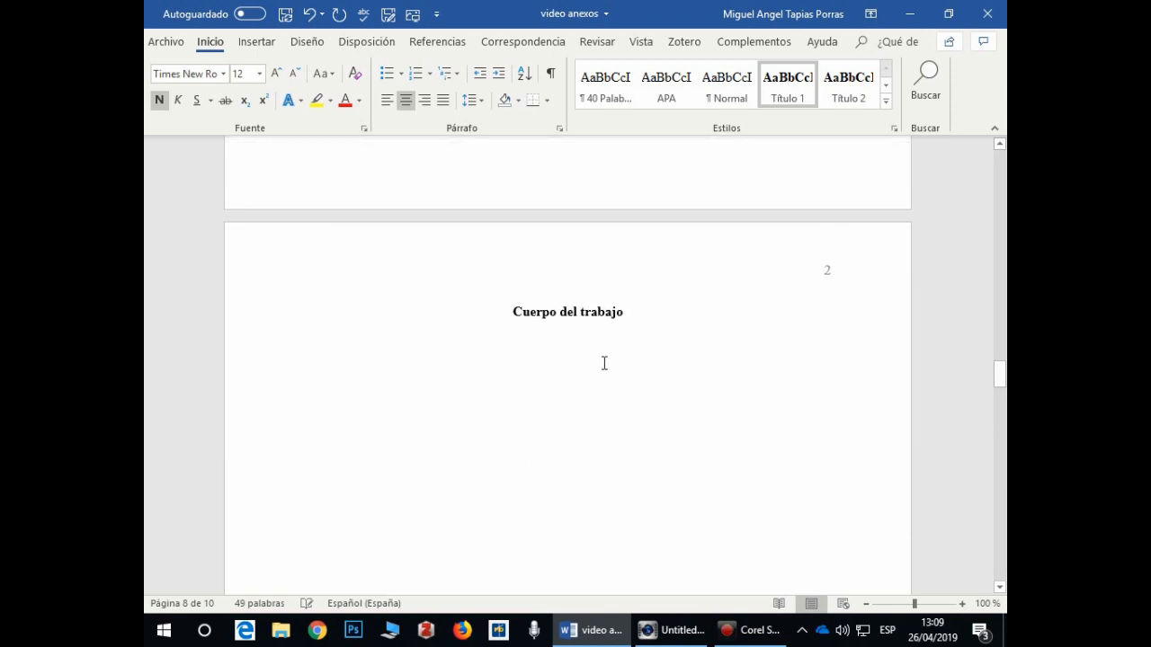
key(Return)
key(Return)
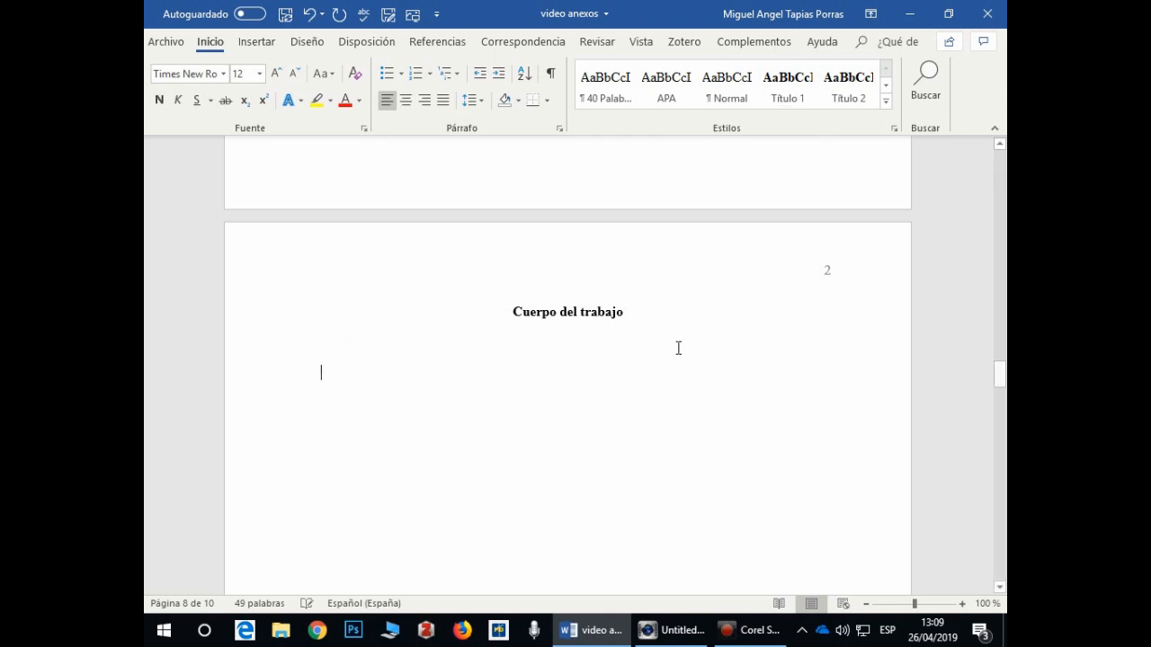
text(Se util)
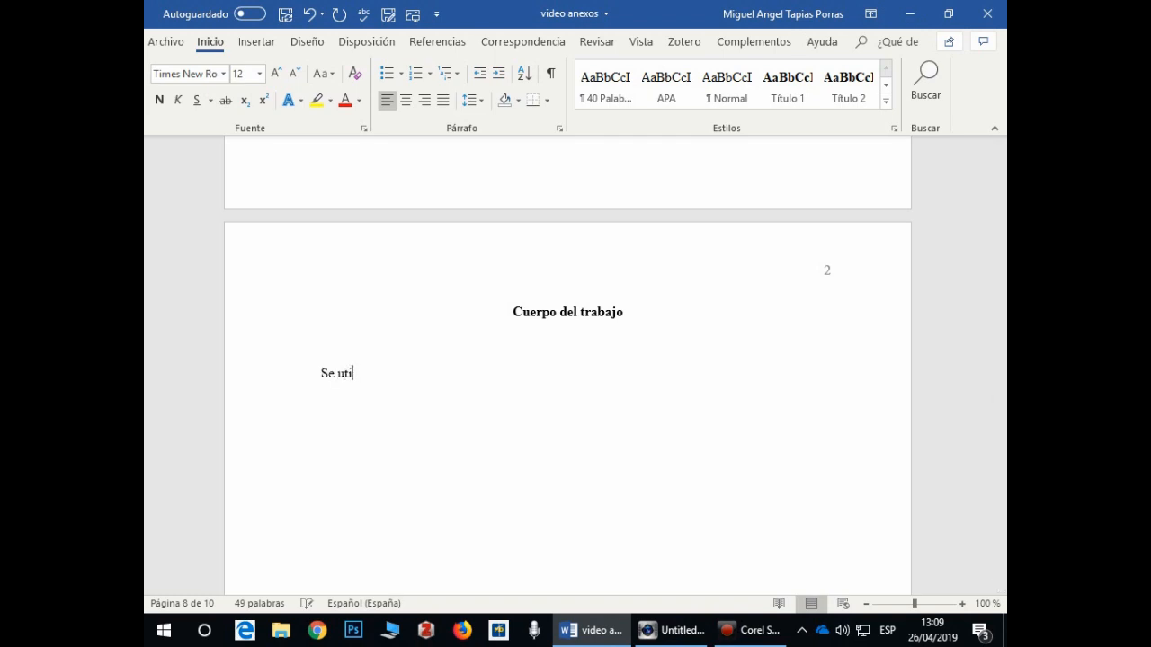
text(izo el consentimiento informado para)
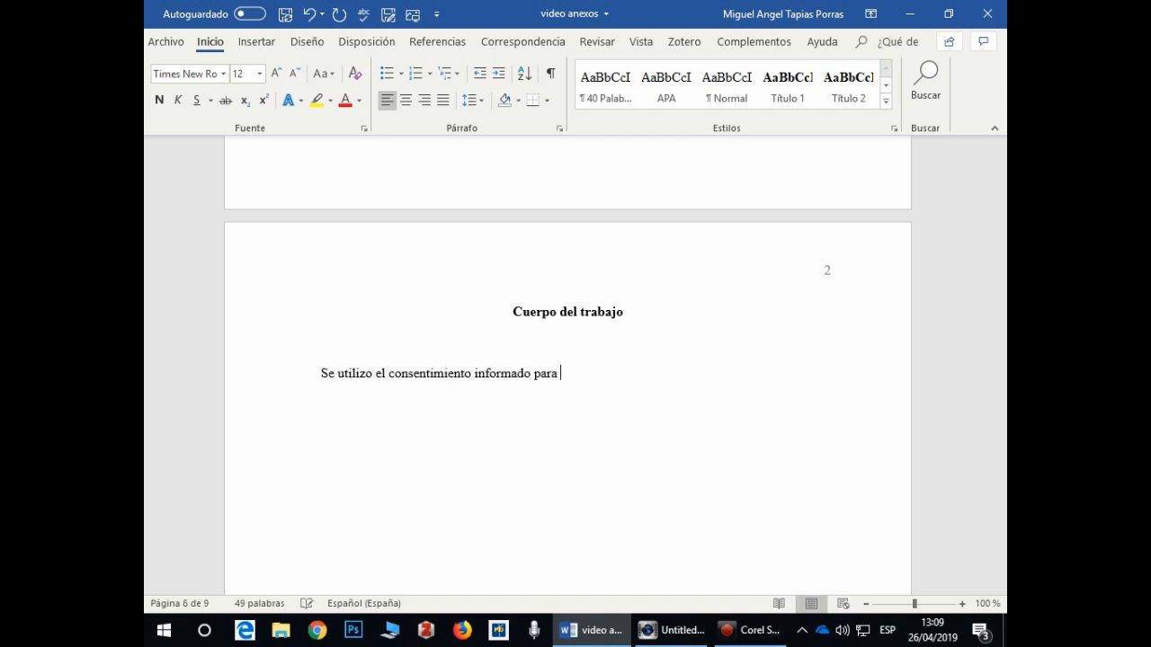
text( este ejercicio acadek)
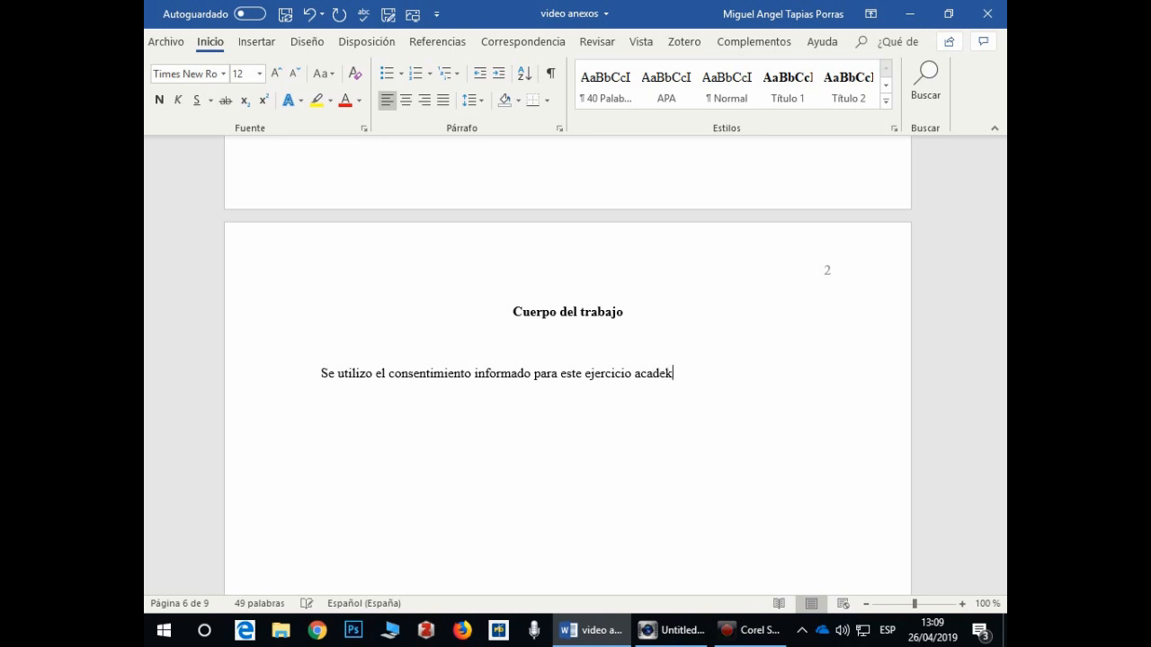
key(BackSpace)
text(mico)
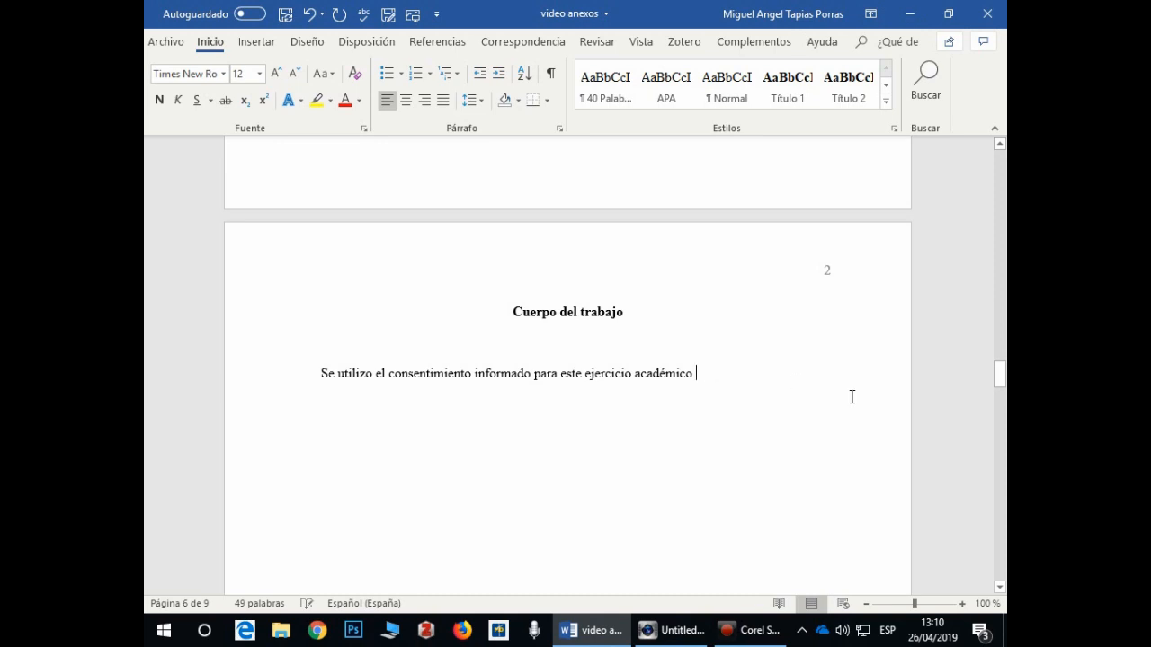
Step: Add the annex reference "(ver anexo A)" at the end of the sentence
text((v)
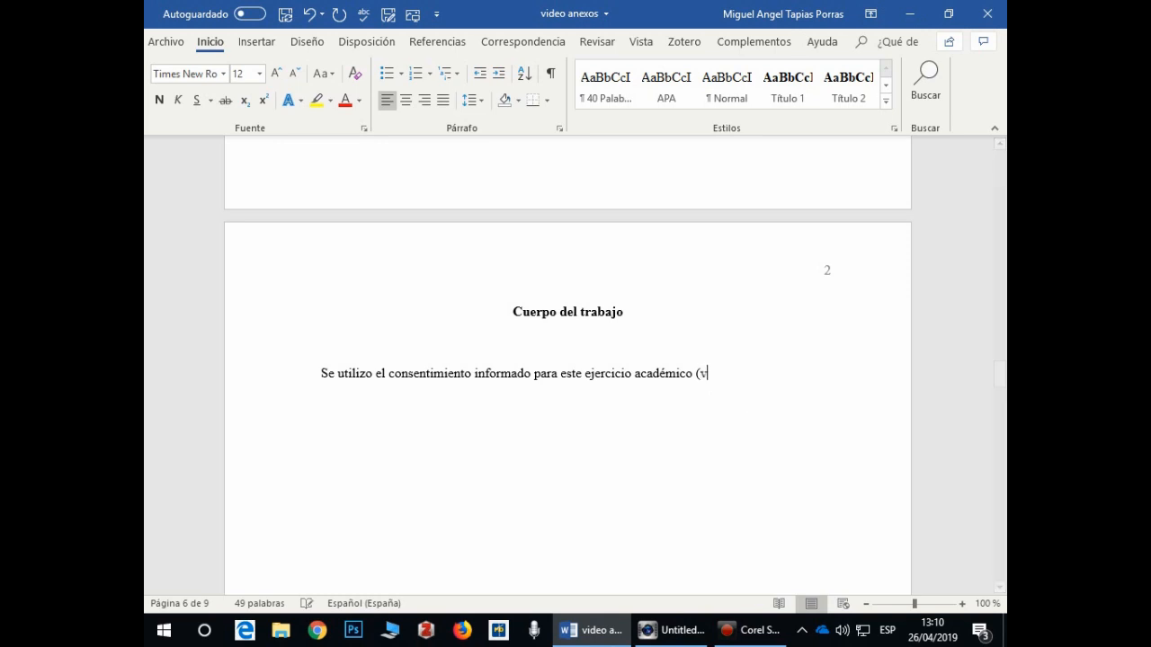
text(er anexo A)
text())
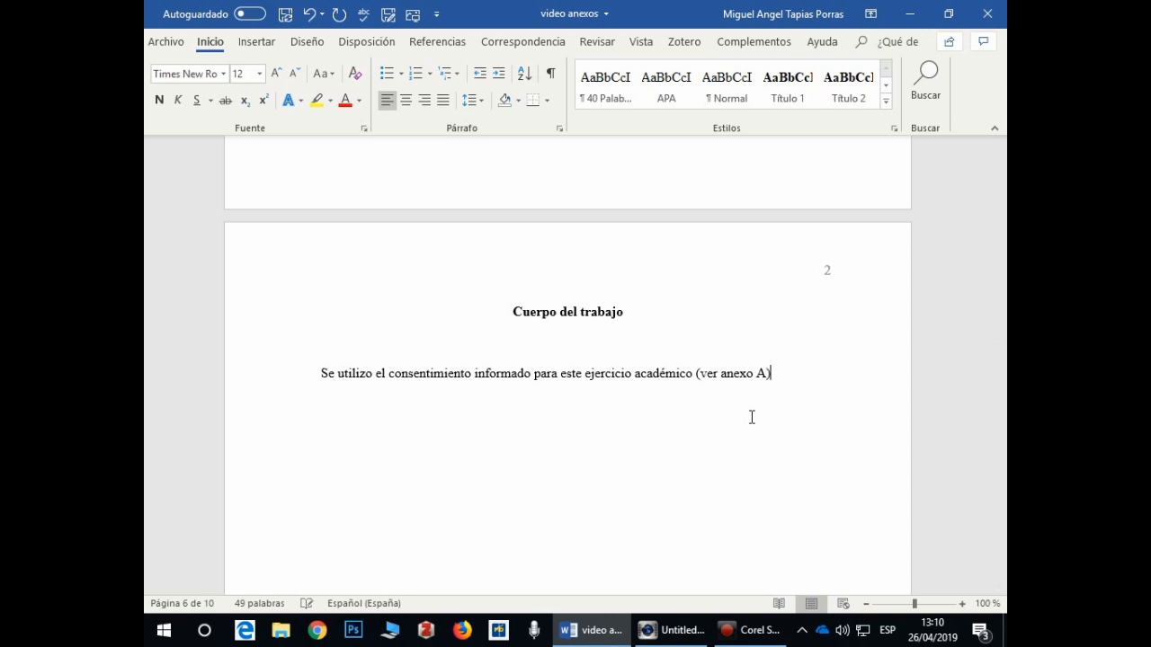
Step: Insert ", para leer el texto completo de concentimineo" between "académico" and the annex reference
click(699, 374)
click(696, 375)
key(BackSpace)
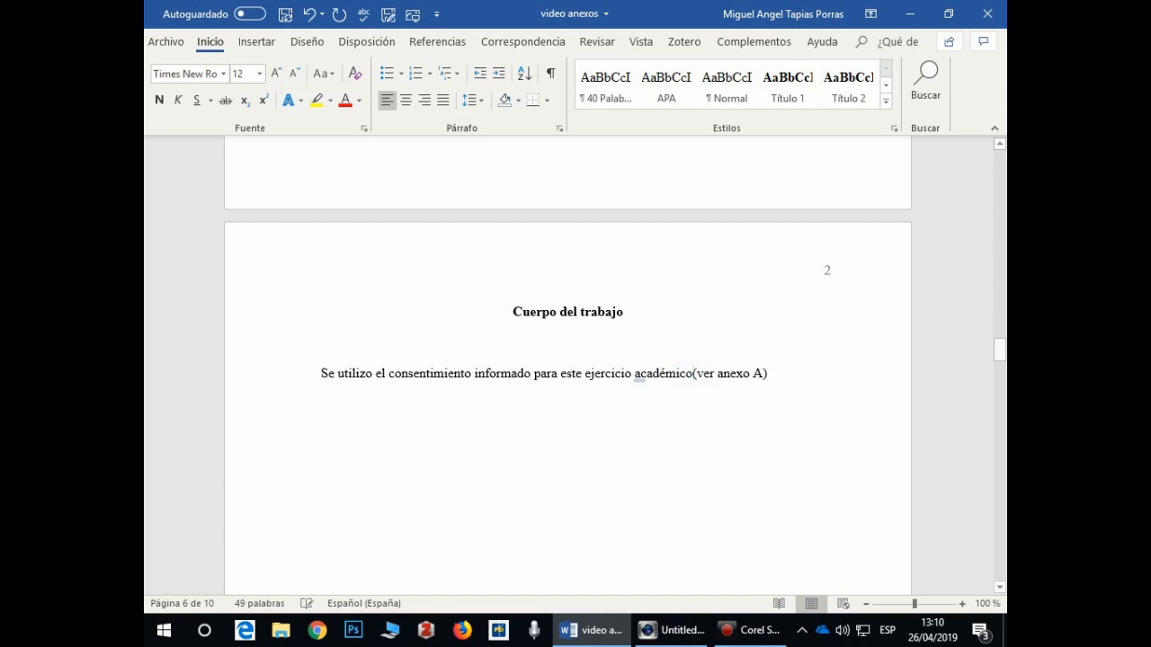
text(, para )
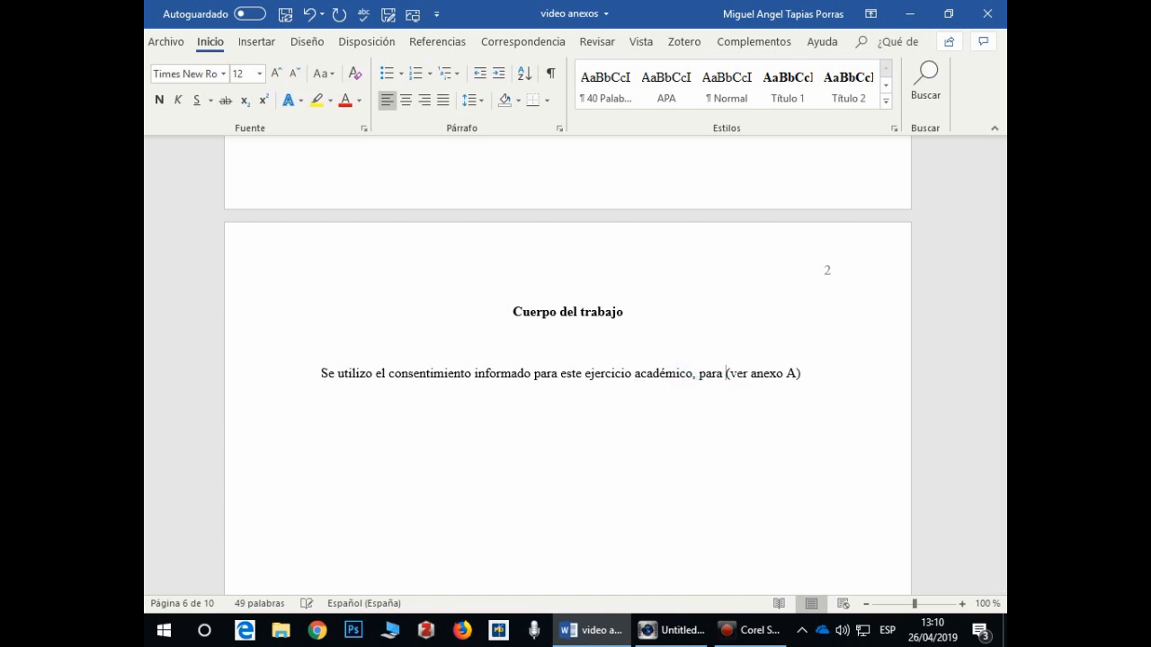
text(leer el te)
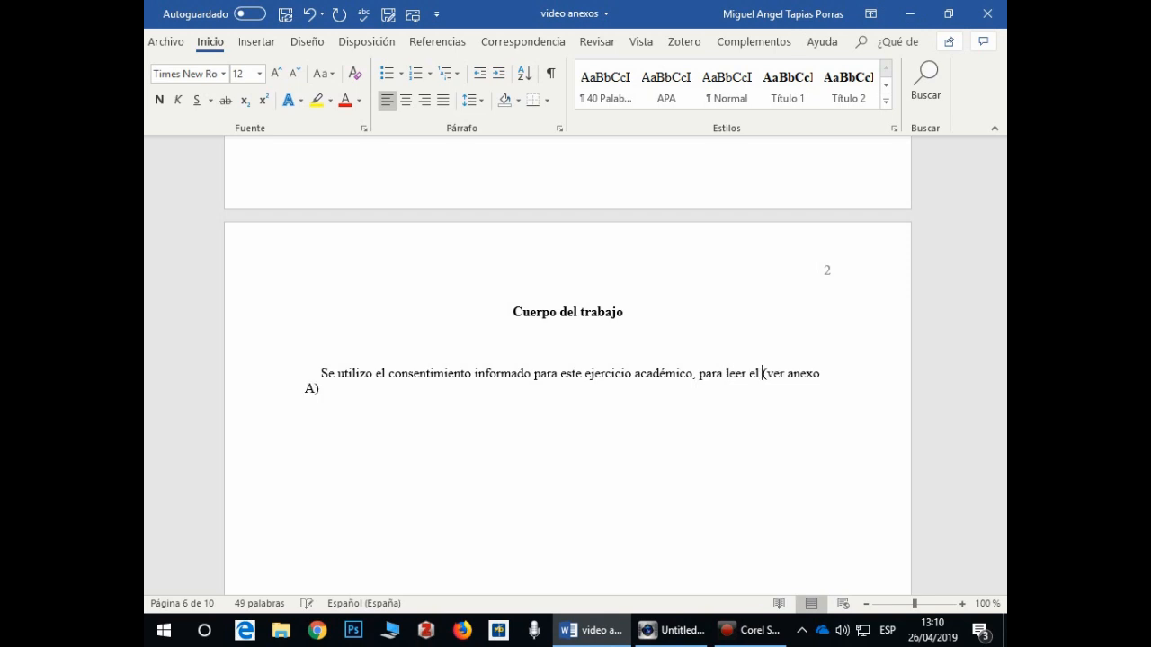
text(xto completo d)
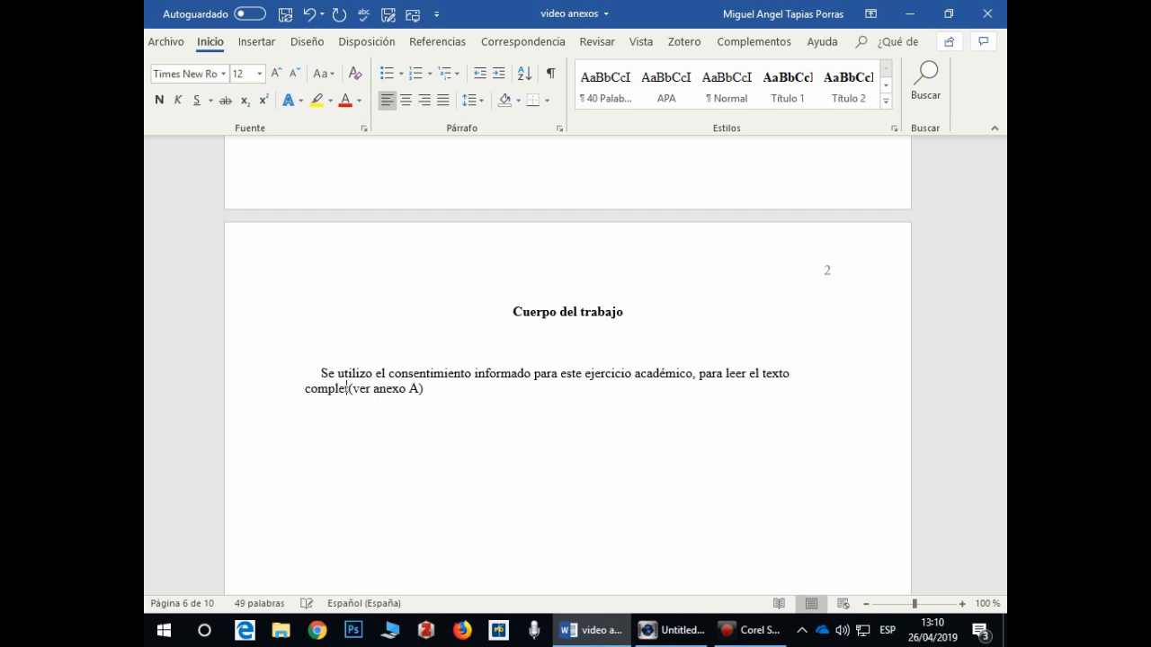
text(e)
text( concentim)
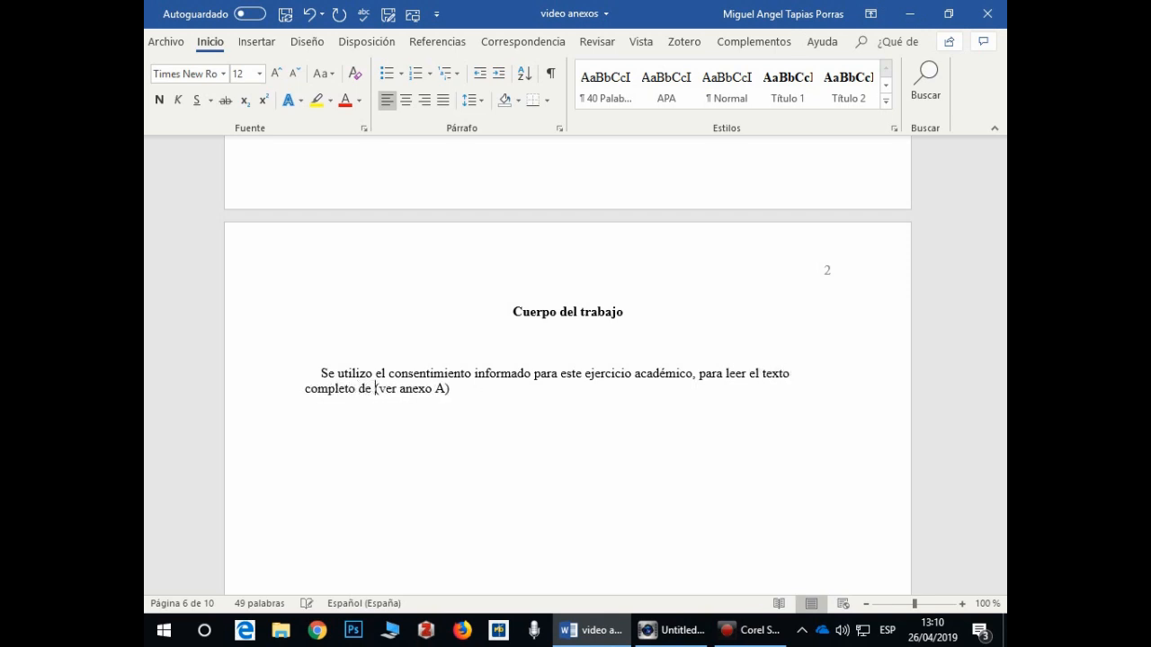
text(ineo)
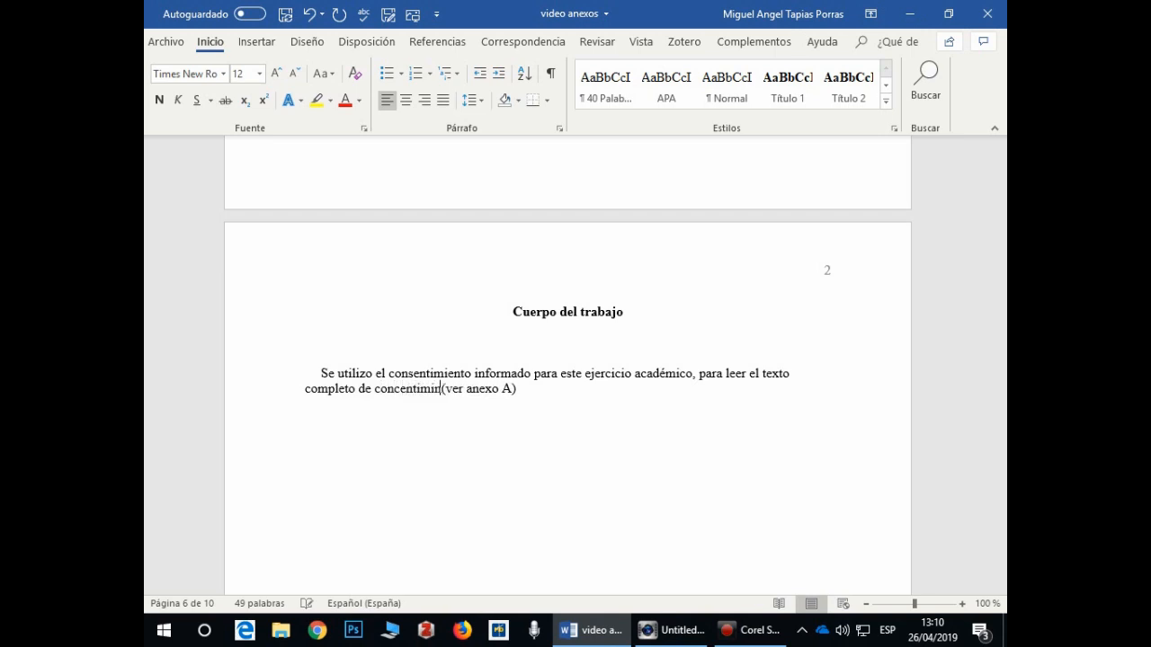
Step: Delete the inserted phrase in front of "(ver anexo A)", keeping only the comma and a space after "académico"
key(BackSpace)
key(BackSpace)
key(BackSpace)
key(BackSpace)
key(BackSpace)
key(BackSpace)
key(BackSpace)
key(BackSpace)
key(BackSpace)
key(BackSpace)
key(BackSpace)
key(BackSpace)
key(BackSpace)
key(BackSpace)
key(BackSpace)
key(BackSpace)
key(BackSpace)
key(BackSpace)
key(BackSpace)
key(BackSpace)
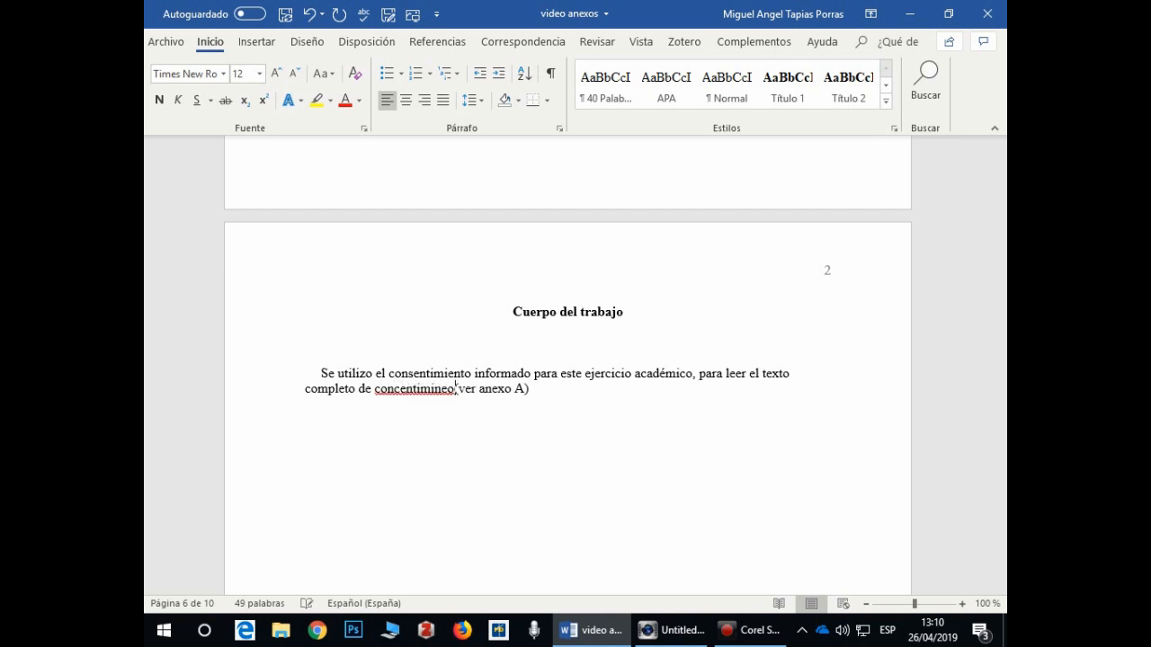
key(BackSpace)
key(BackSpace)
key(BackSpace)
key(BackSpace)
key(BackSpace)
key(BackSpace)
key(BackSpace)
key(BackSpace)
key(BackSpace)
key(BackSpace)
key(BackSpace)
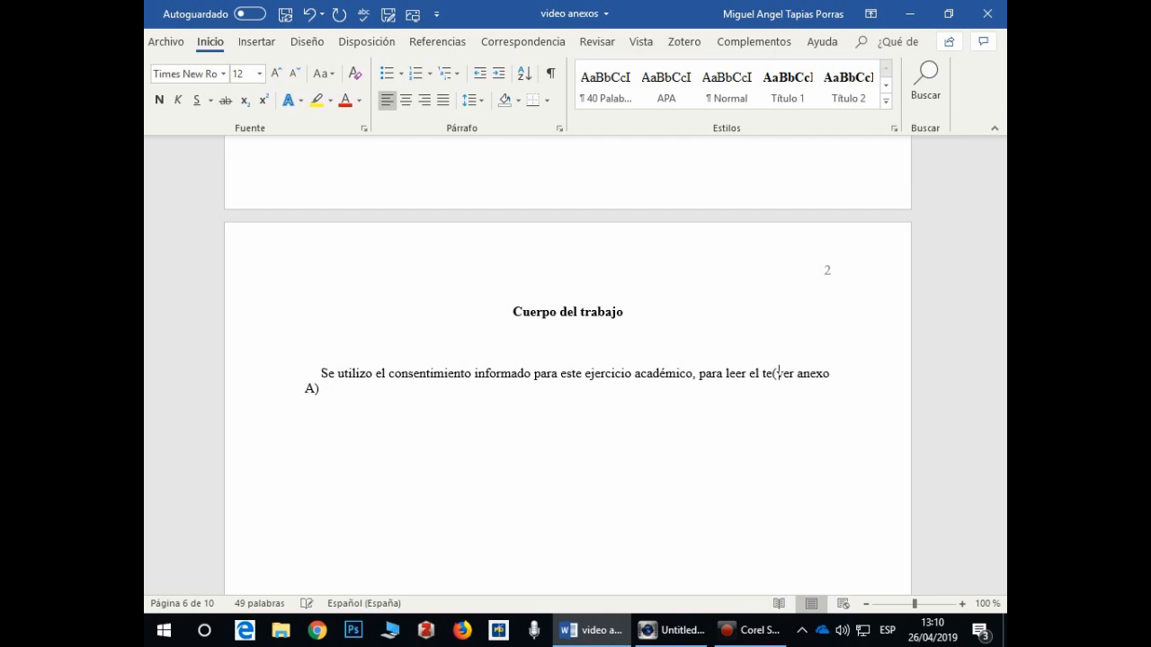
key(BackSpace)
key(BackSpace)
key(BackSpace)
key(BackSpace)
key(BackSpace)
key(BackSpace)
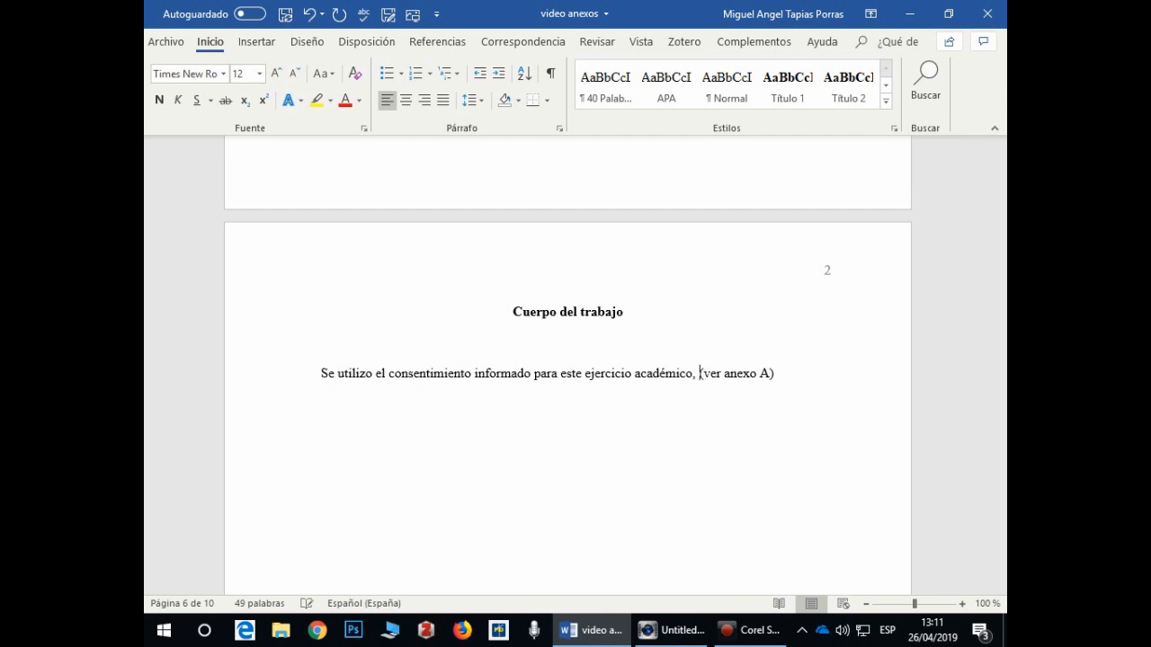
Step: Write "Se tomo una fotografía en el sitio (ver anexo B) que demuestra tal cosa" in a new paragraph below the consent sentence
click(795, 375)
scroll(796, 375, down, 2)
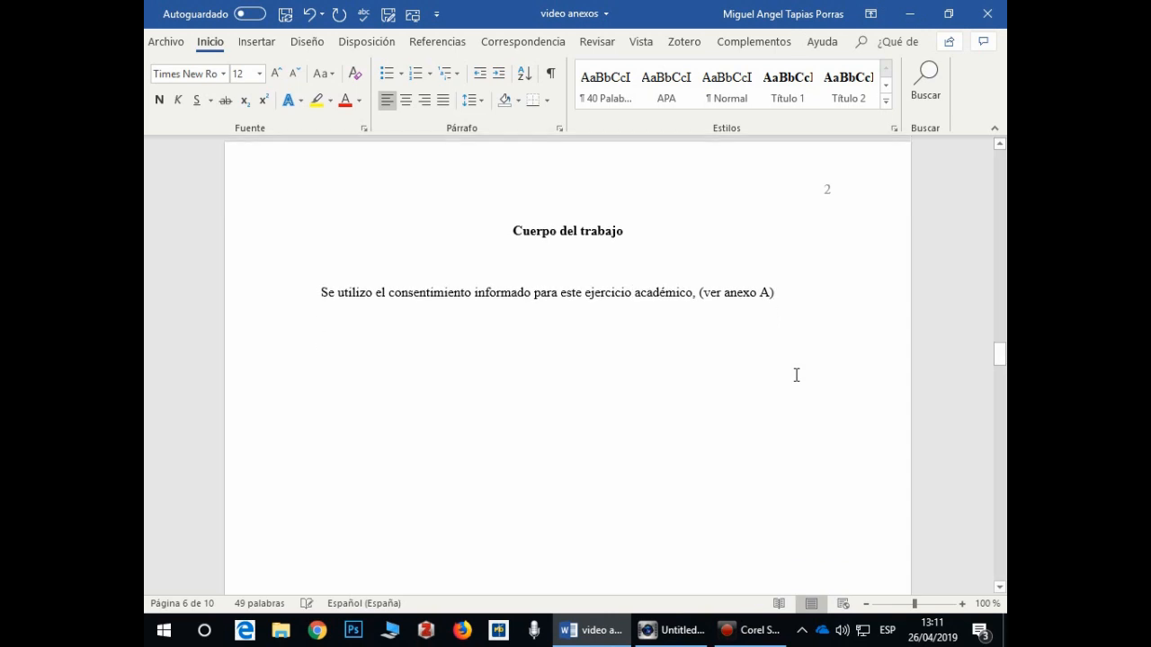
scroll(795, 375, down, 5)
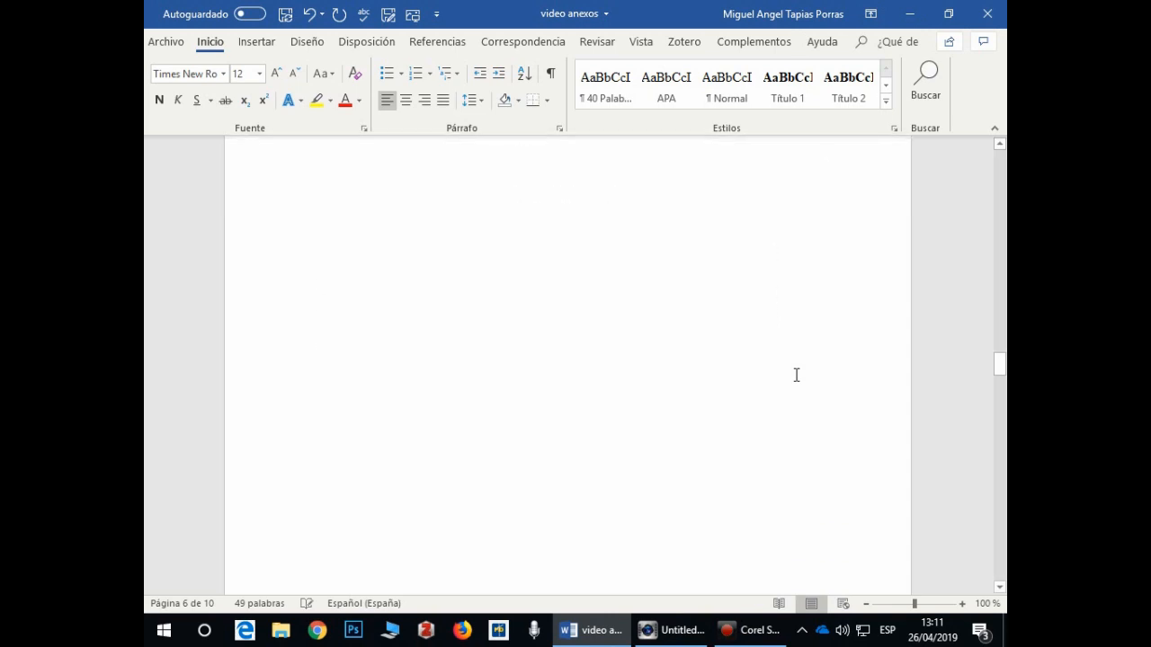
scroll(796, 375, up, 11)
scroll(841, 403, down, 4)
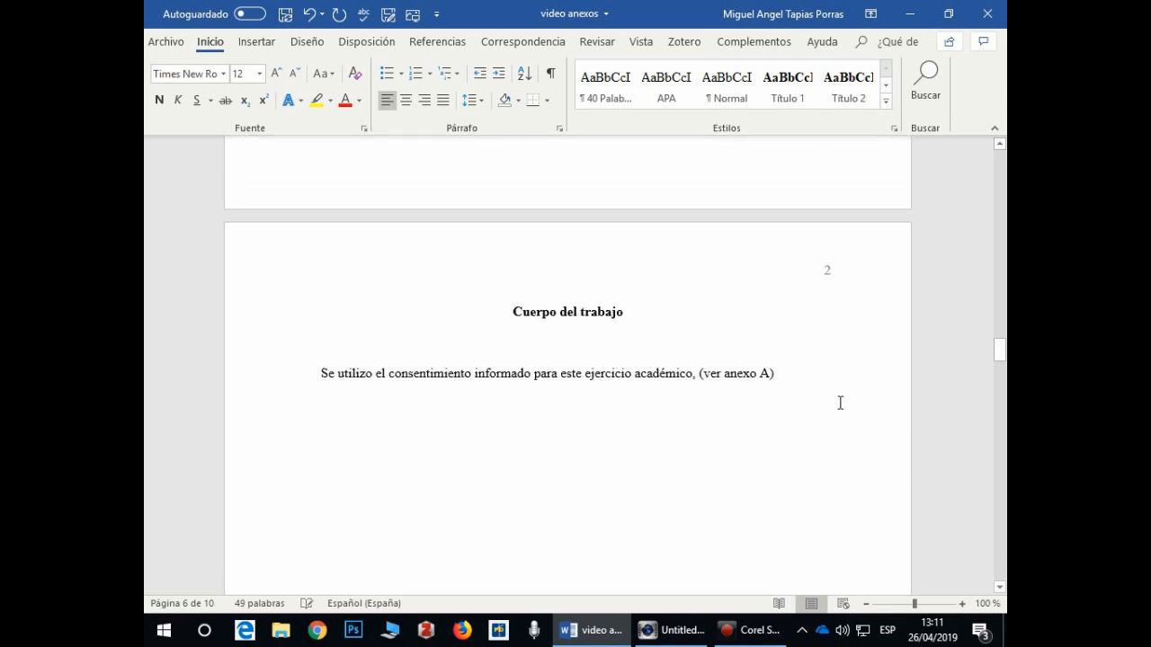
key(Return)
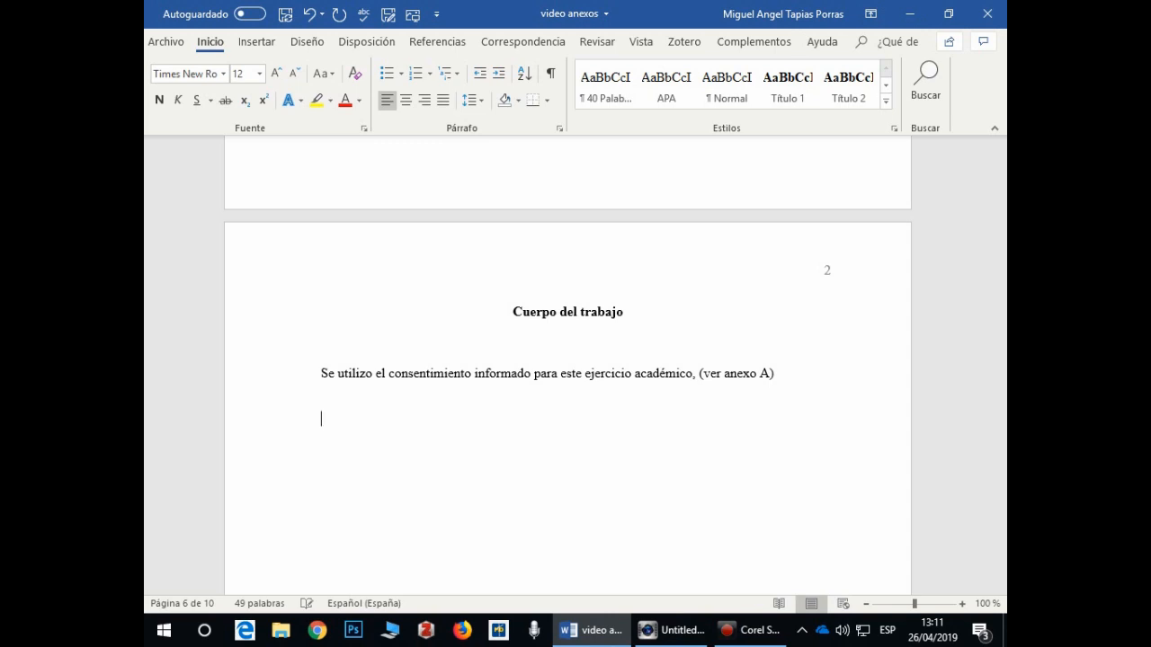
text(Se tomo )
text(el)
key(BackSpace)
key(BackSpace)
text(una fotografía en el)
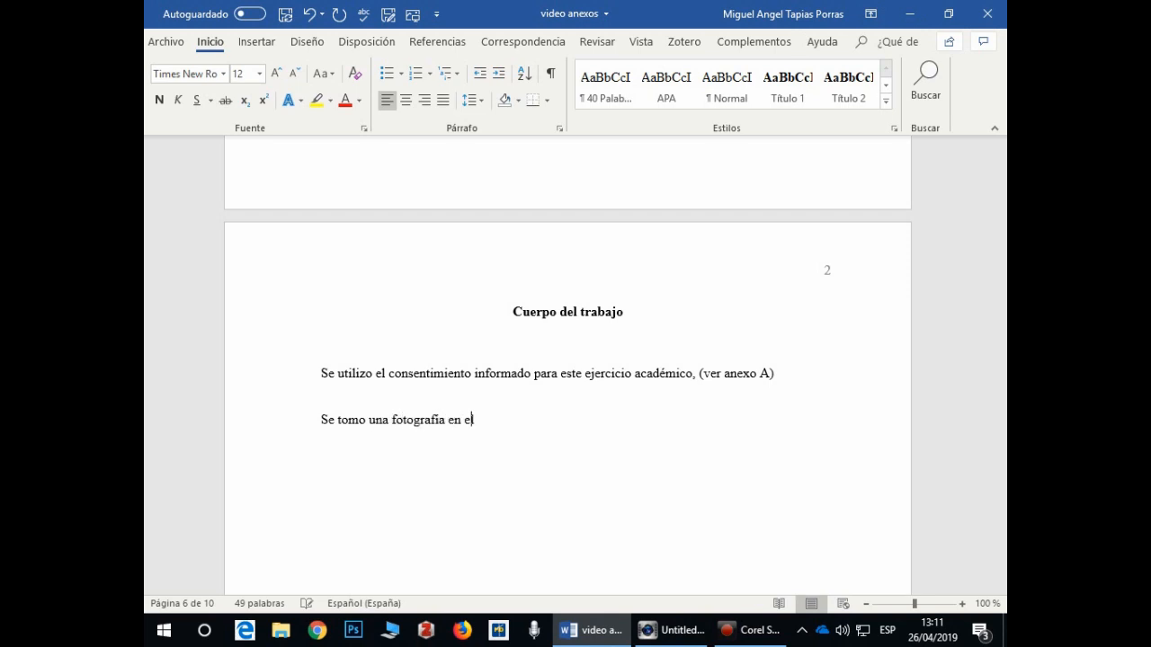
text( sitio (ver anexo B))
text(qu)
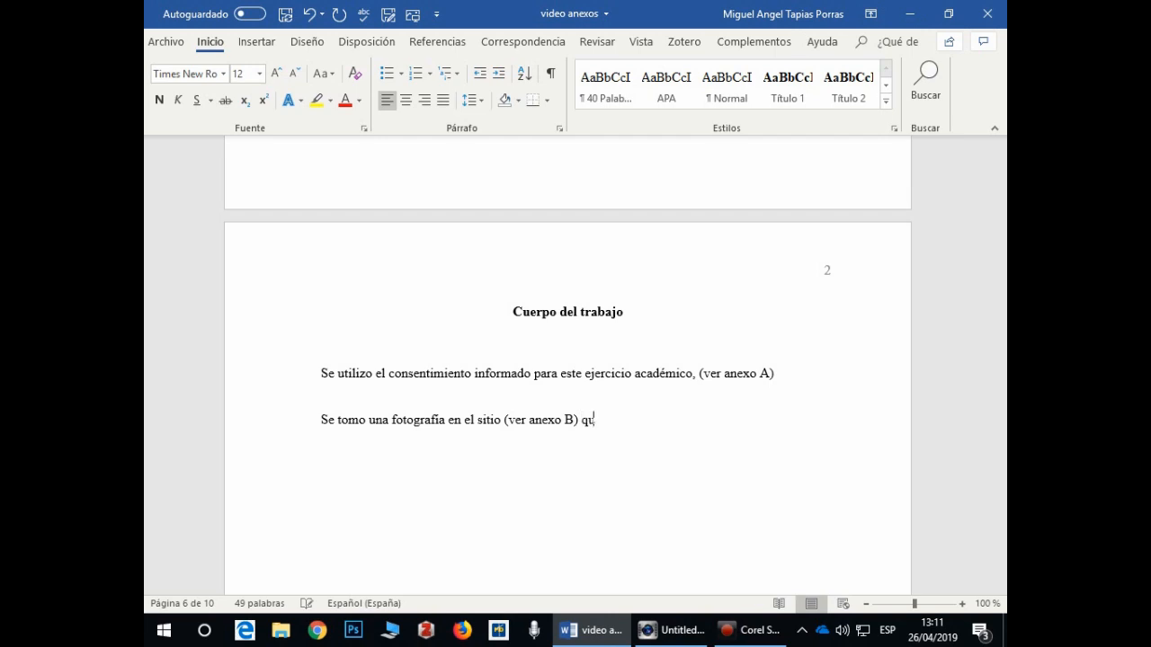
text(e demuestra tal cosa)
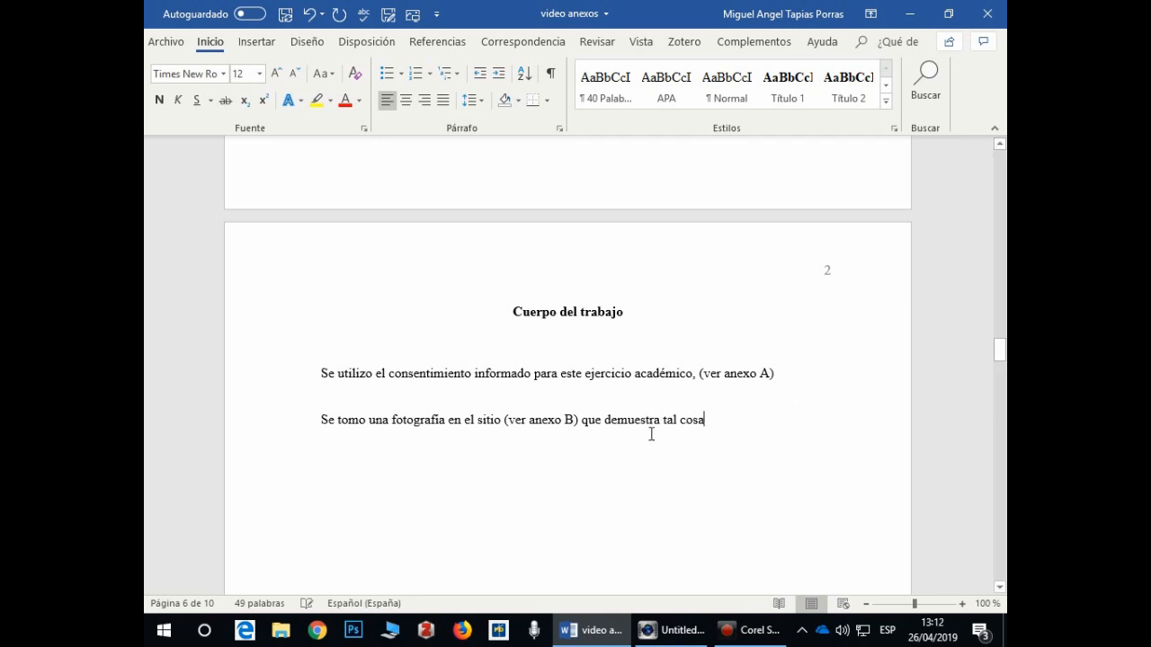
Step: Insert a semicolon after "(ver anexo B)" and add an ellipsis at the end of the photograph sentence
click(575, 420)
key(Right)
text(;)
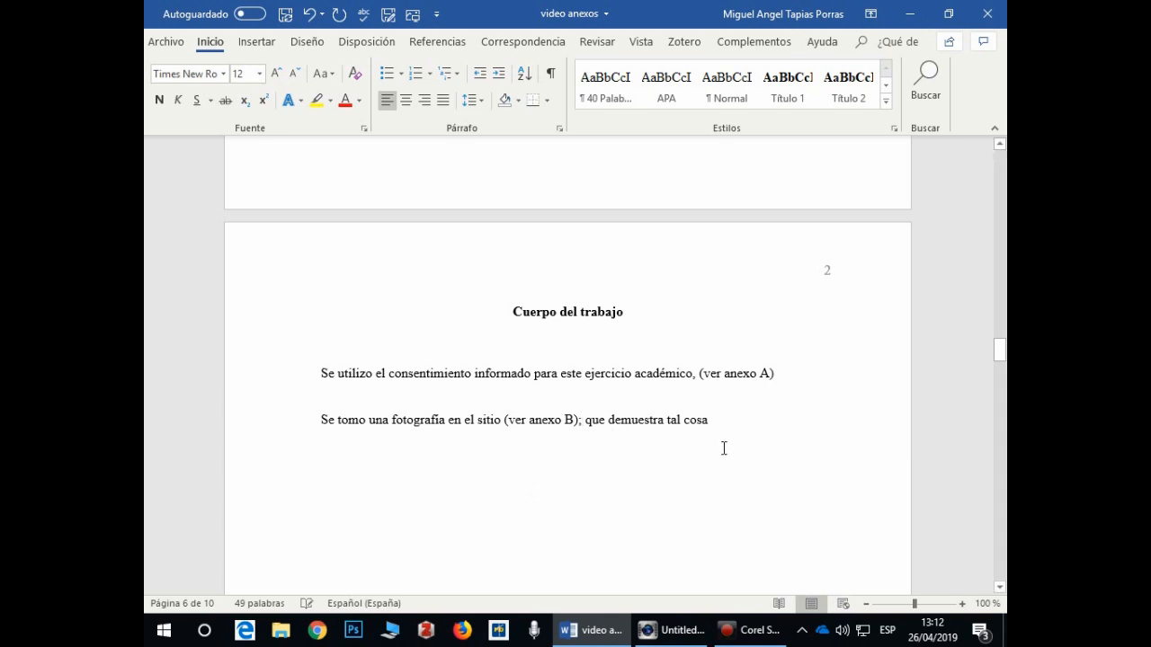
click(713, 419)
text(...)
Step: Start a new paragraph below the photograph sentence with "En la table de costos se"
scroll(451, 464, down, 3)
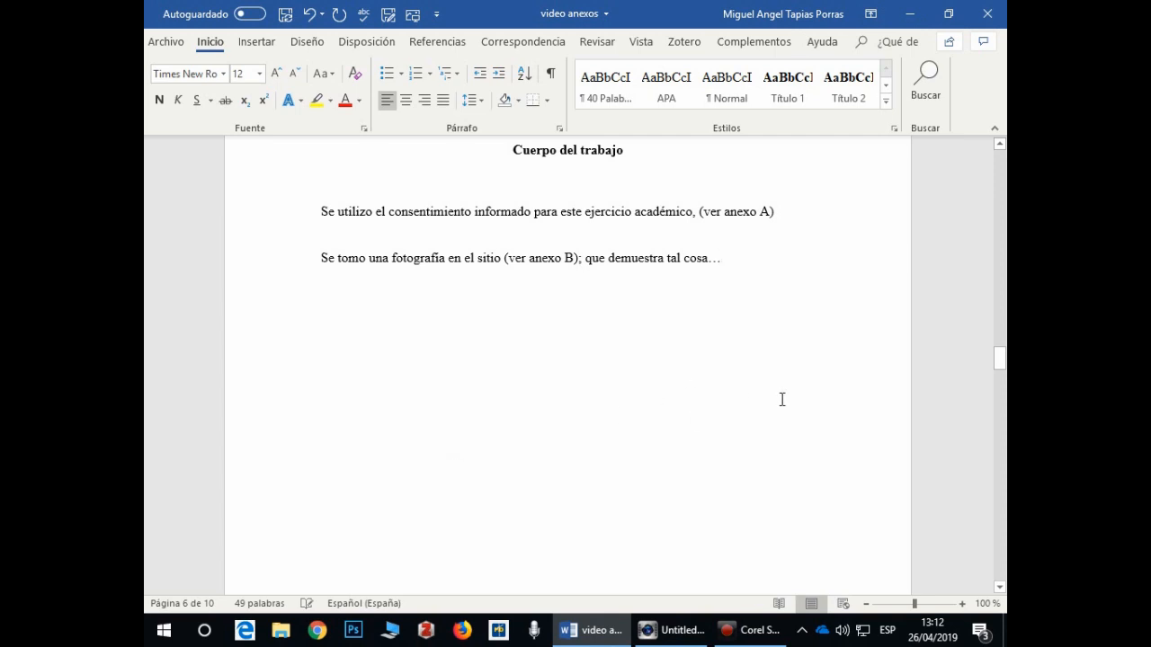
key(Return)
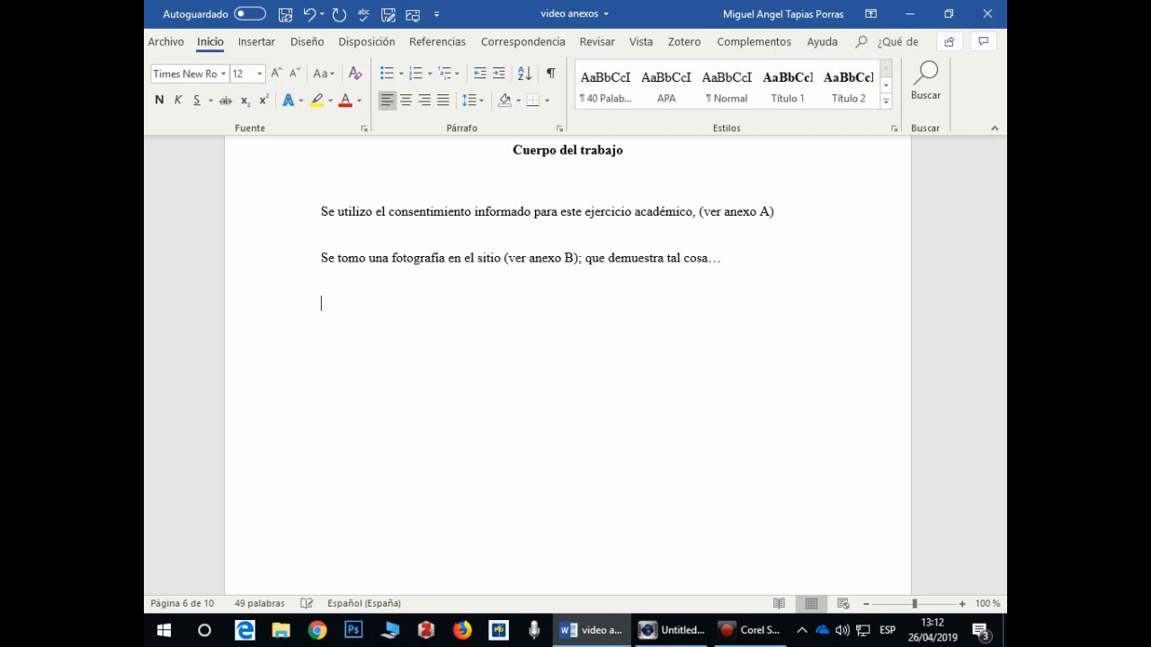
text(En la s)
text(igui)
key(BackSpace)
key(BackSpace)
key(BackSpace)
key(BackSpace)
key(BackSpace)
text(table de costos se )
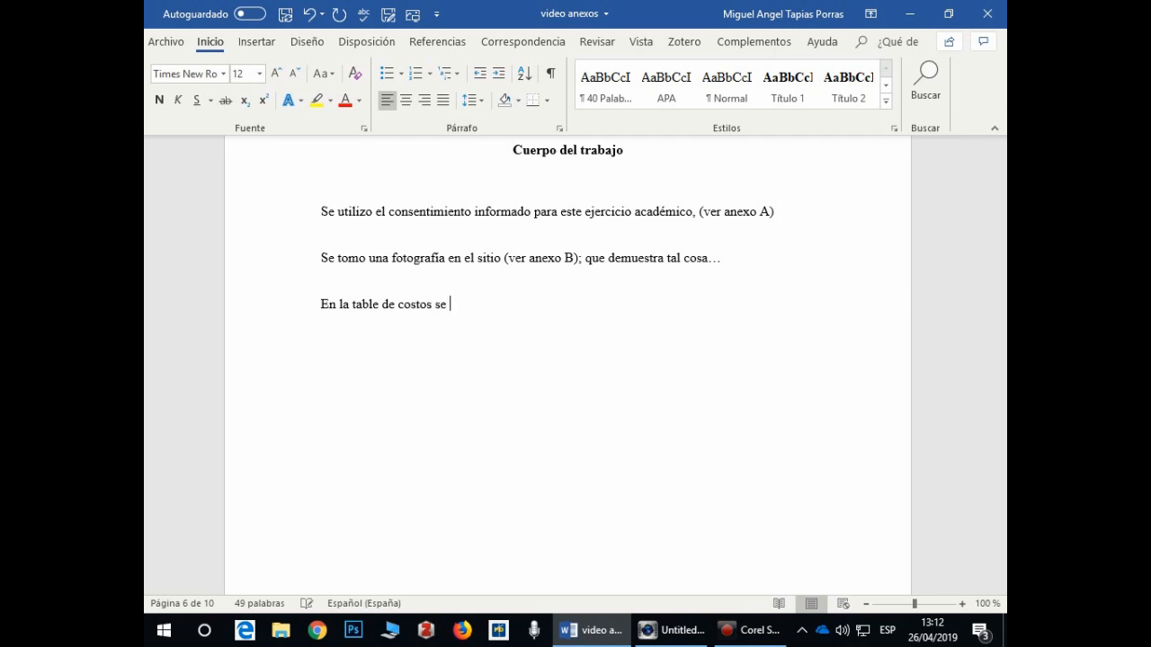
text(evie)
key(BackSpace)
text(dencias lo)
key(BackSpace)
key(BackSpace)
key(BackSpace)
key(BackSpace)
key(BackSpace)
key(BackSpace)
key(BackSpace)
key(BackSpace)
key(BackSpace)
key(BackSpace)
key(BackSpace)
key(BackSpace)
key(BackSpace)
key(BackSpace)
key(BackSpace)
key(BackSpace)
key(BackSpace)
text((ver anexo C)
key(BackSpace)
key(BackSpace)
key(BackSpace)
key(BackSpace)
key(BackSpace)
key(BackSpace)
key(BackSpace)
key(BackSpace)
key(BackSpace)
key(BackSpace)
key(BackSpace)
key(BackSpace)
Step: Correct "table" to "tabla" in the costs sentence
key(Left)
key(Left)
key(Left)
key(Left)
key(Left)
key(Left)
key(Left)
key(Left)
key(Left)
key(Left)
key(Left)
key(BackSpace)
text(a)
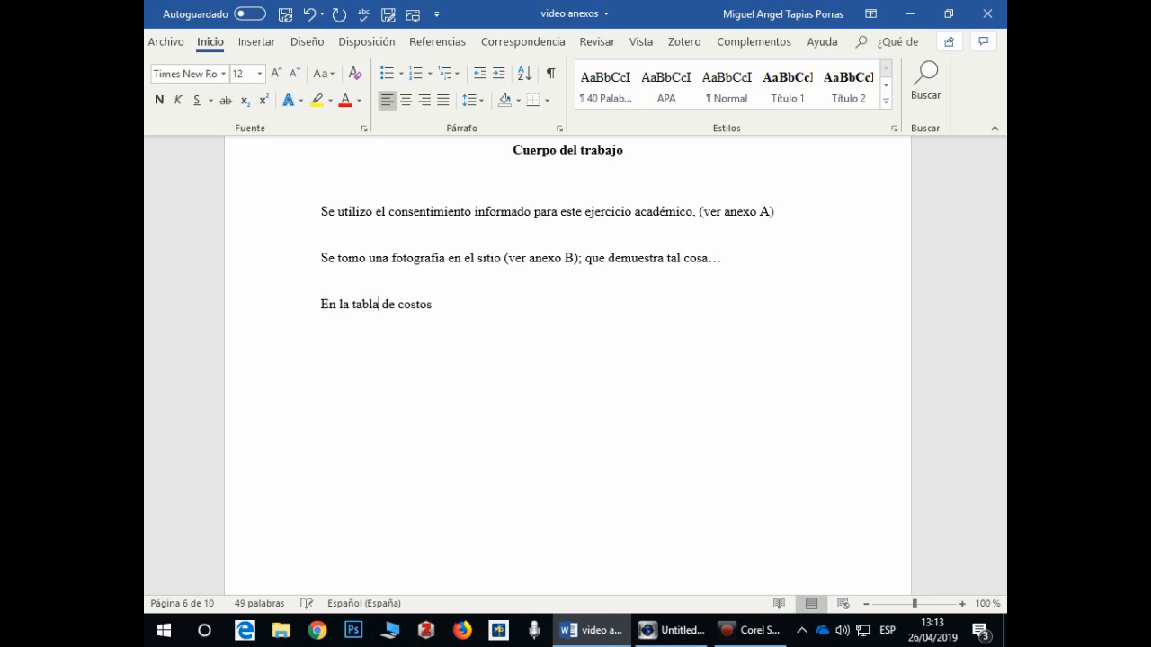
Step: Complete the costs sentence after "costos" with "se evidencias los gastos del proyecto (ver anexo C)"
click(473, 296)
text(se evidenc)
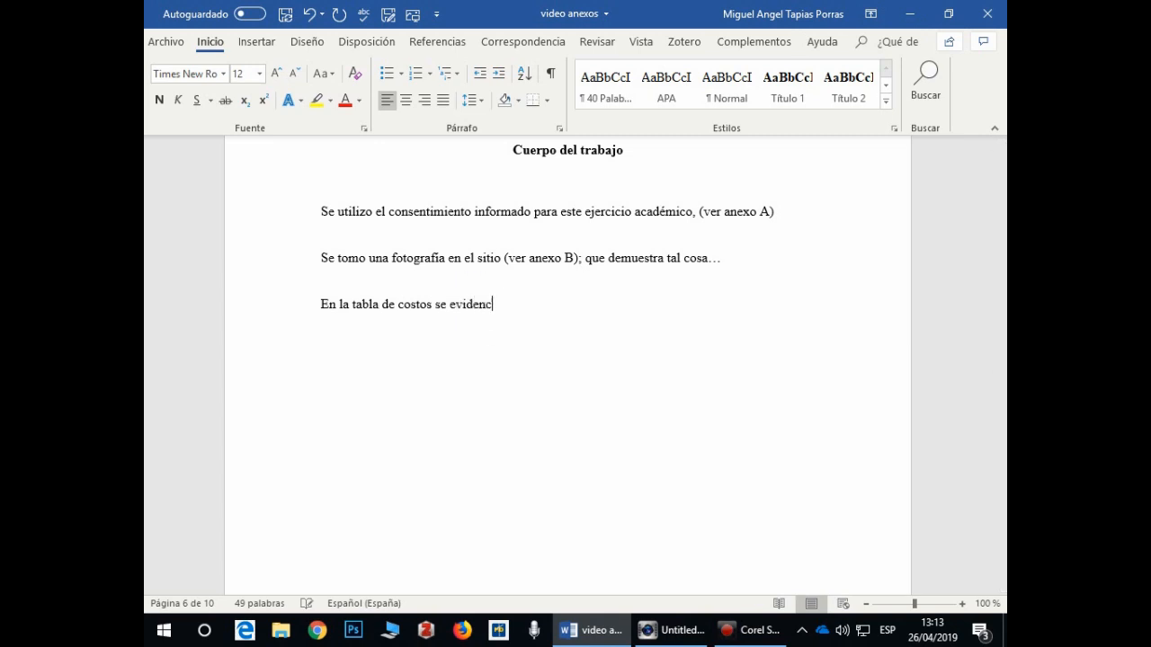
text(ias los gastos del proyec)
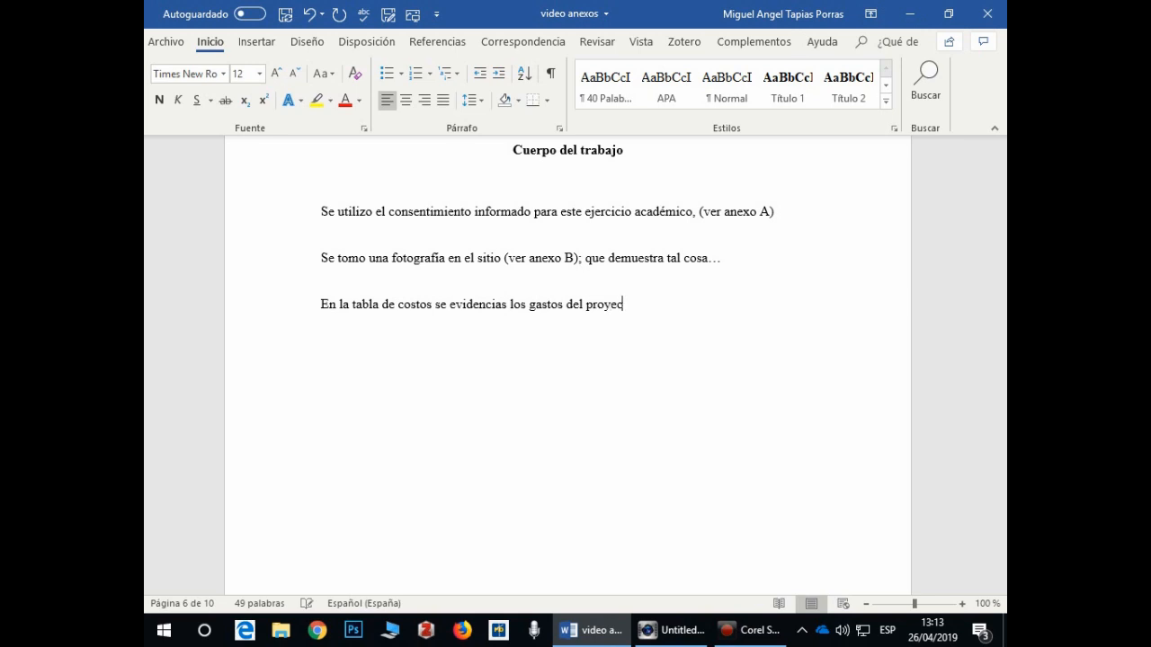
text(to (ver anexo C))
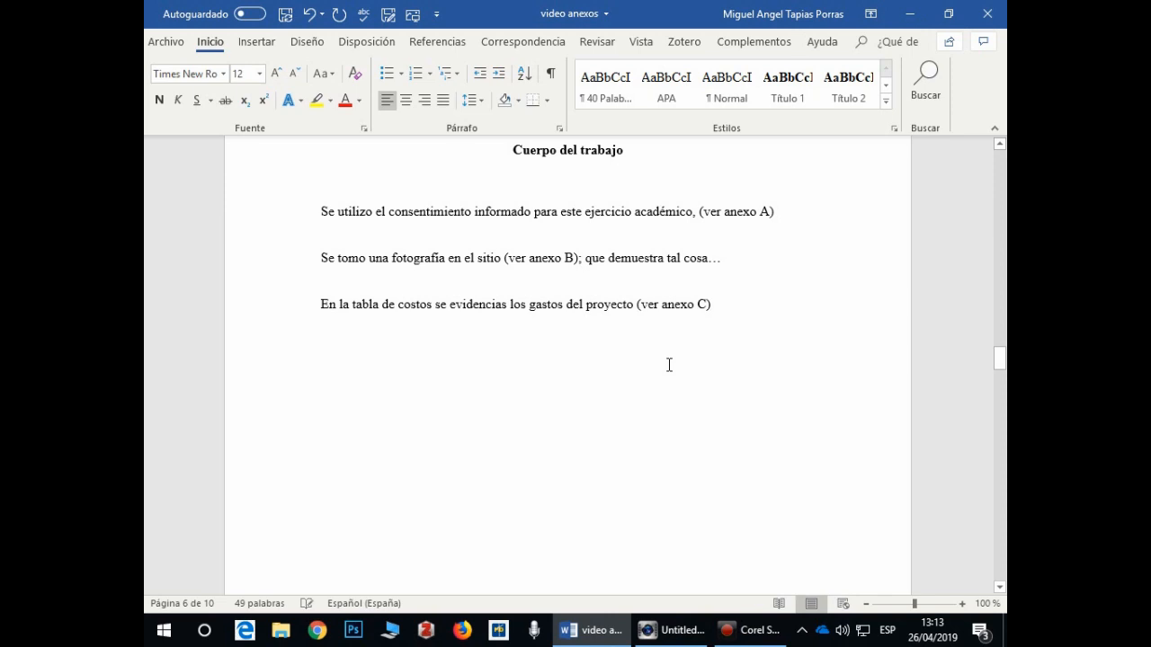
Step: Delete the blank lines above the "Anexos" heading
scroll(728, 335, down, 15)
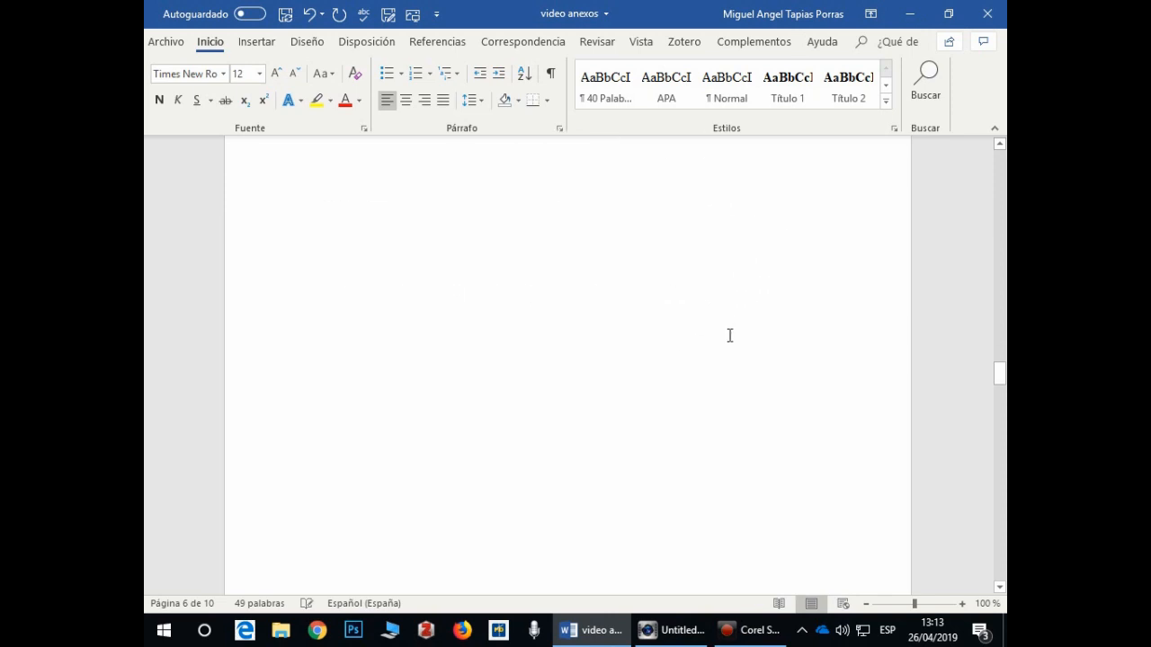
scroll(729, 335, down, 20)
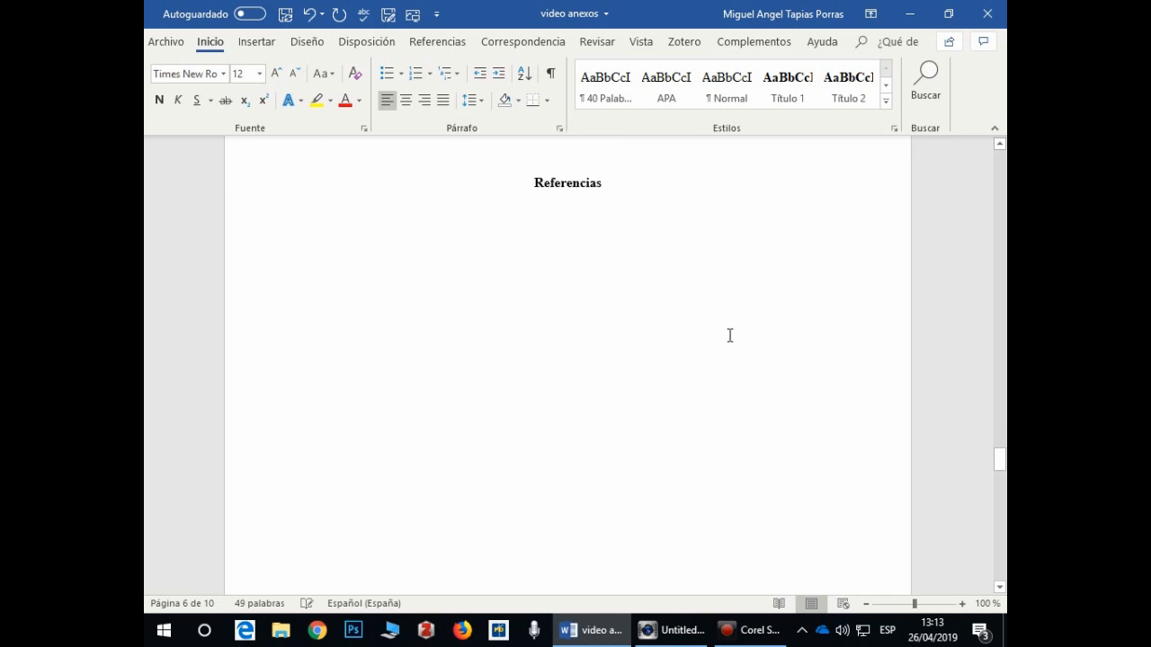
scroll(729, 335, down, 8)
scroll(729, 336, up, 4)
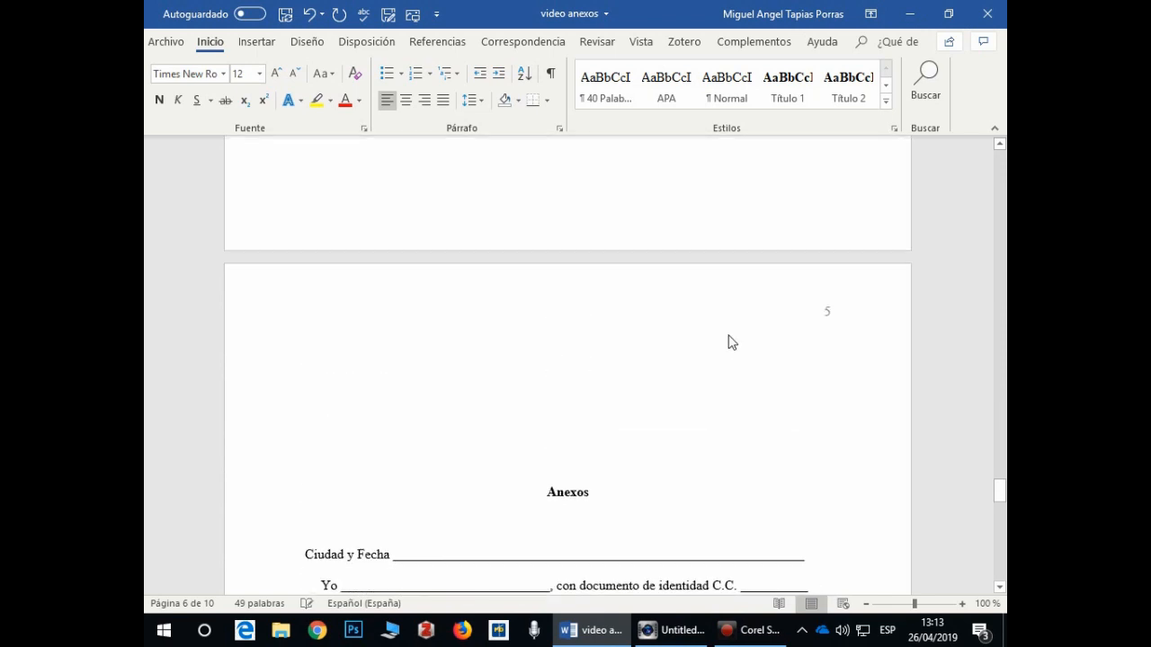
scroll(729, 335, down, 1)
click(729, 336)
key(Delete)
key(Delete)
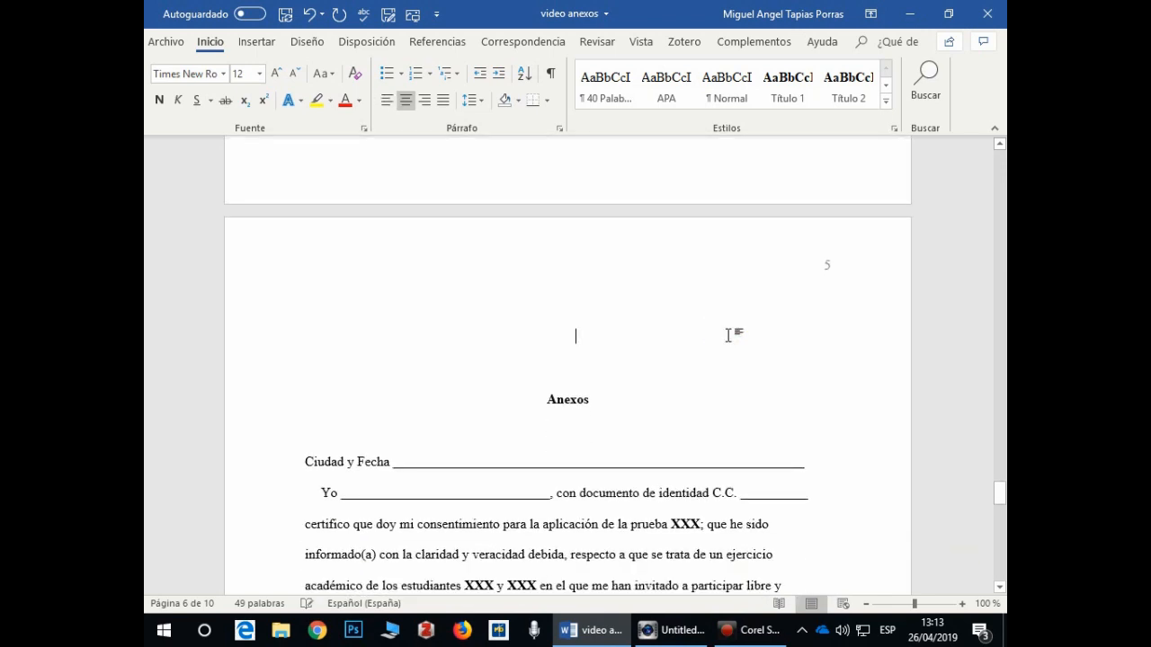
key(Delete)
key(Delete)
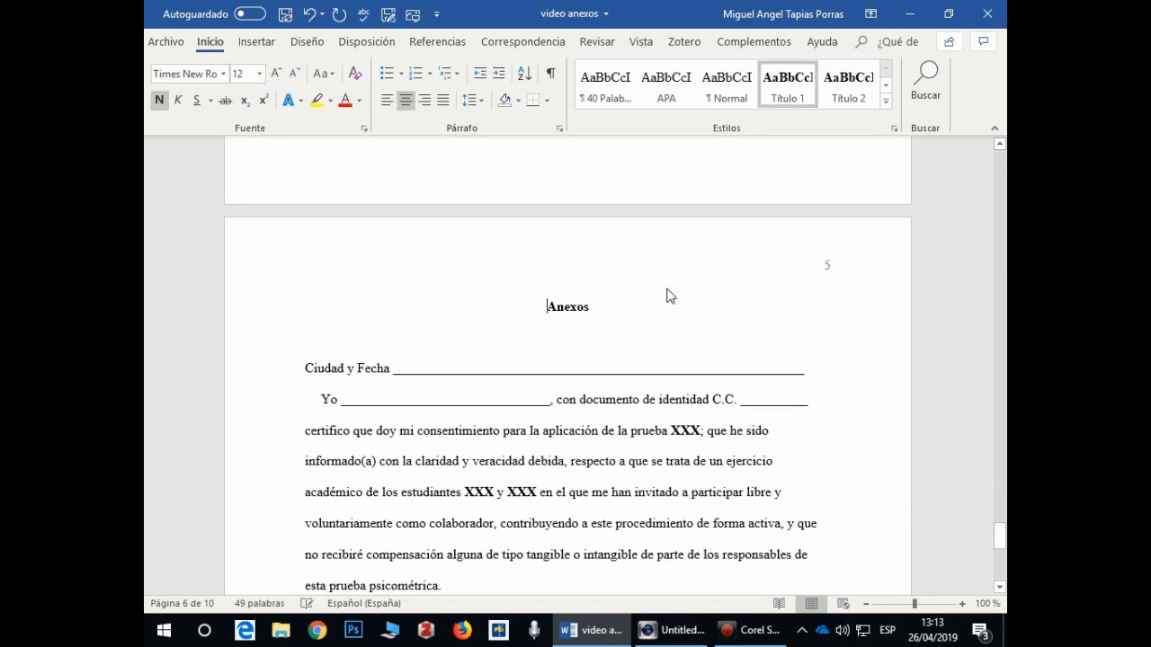
Step: Add the line "Anexo A. consentimiento informado" directly under the "Anexos" heading
click(645, 318)
key(Return)
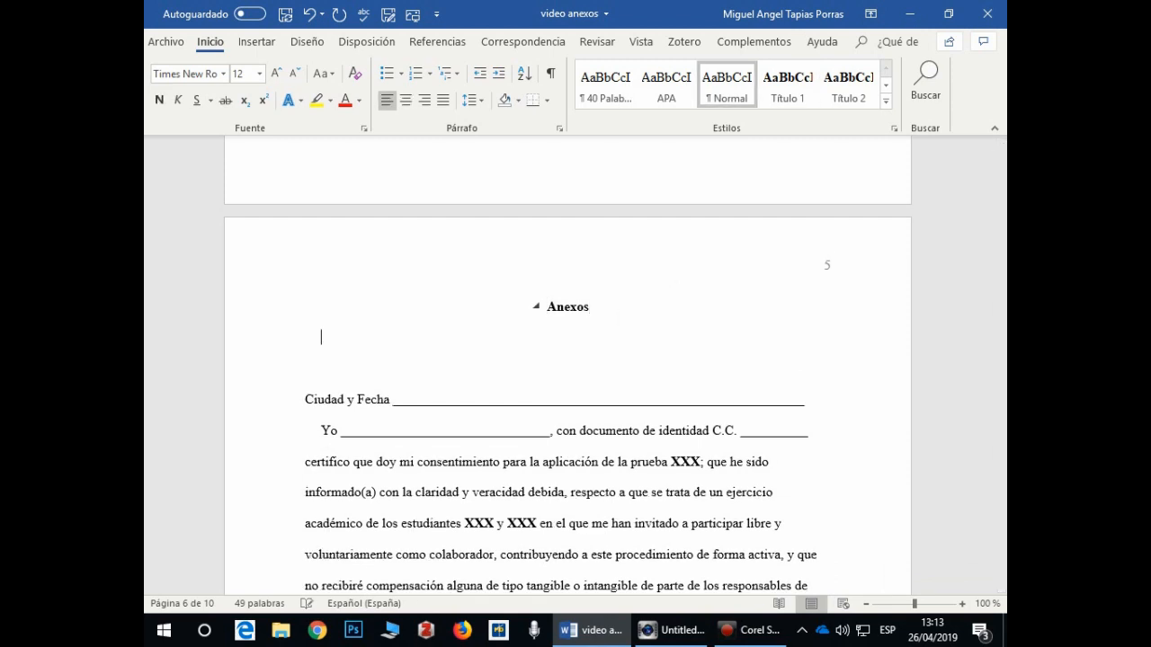
scroll(568, 368, up, 15)
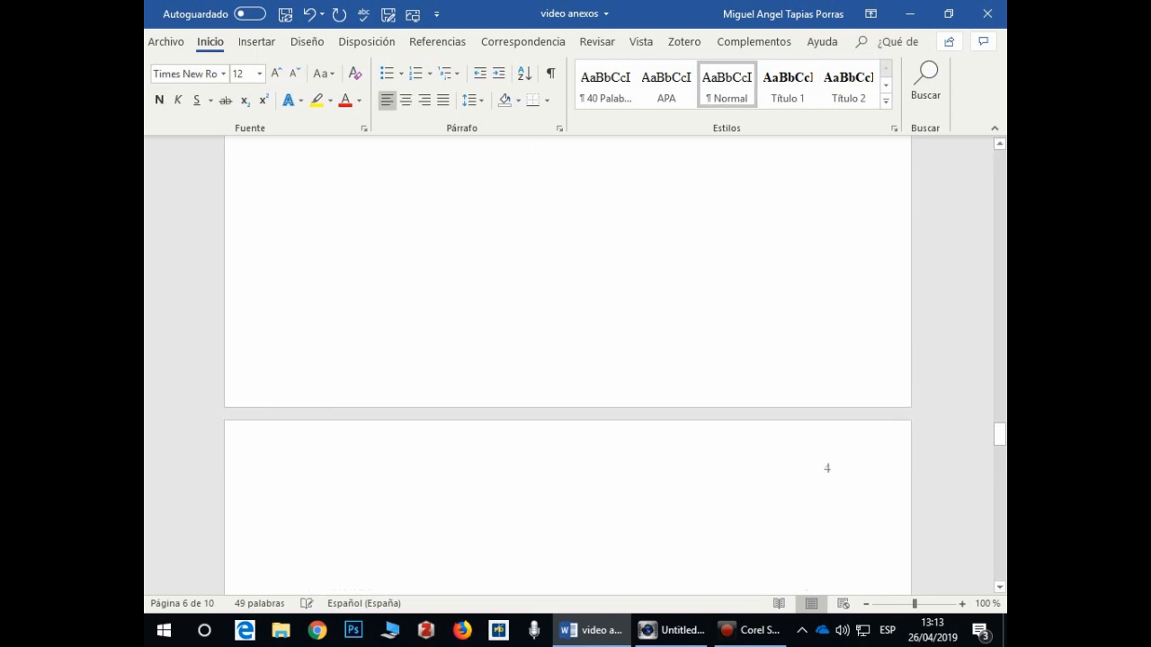
scroll(567, 369, up, 10)
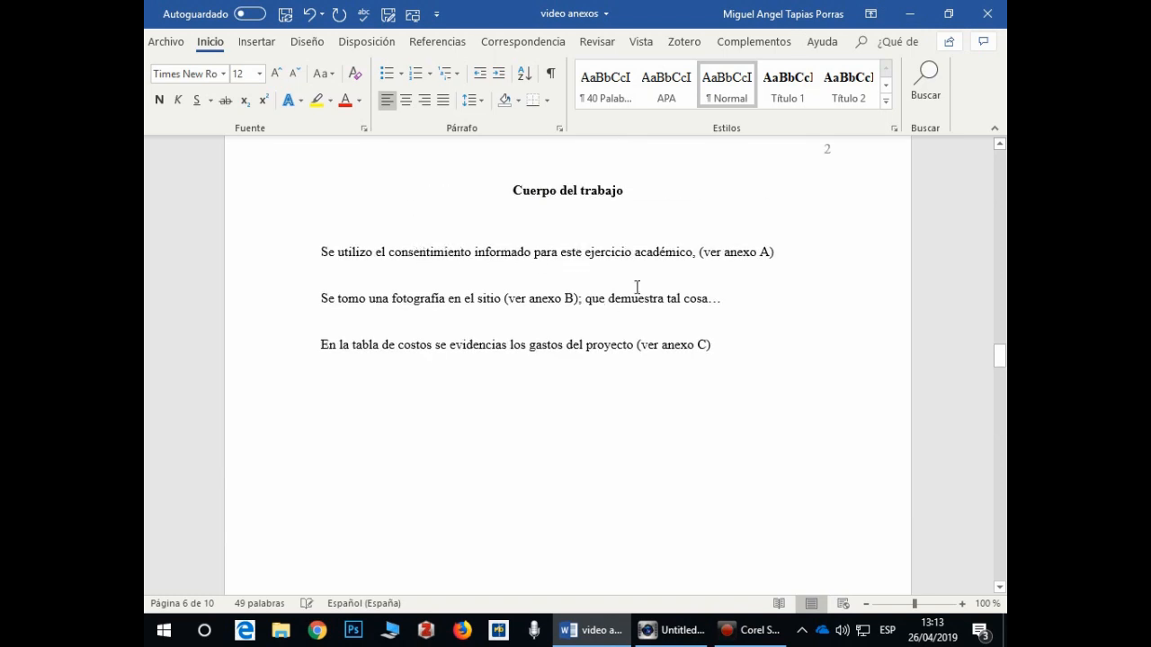
scroll(658, 292, down, 20)
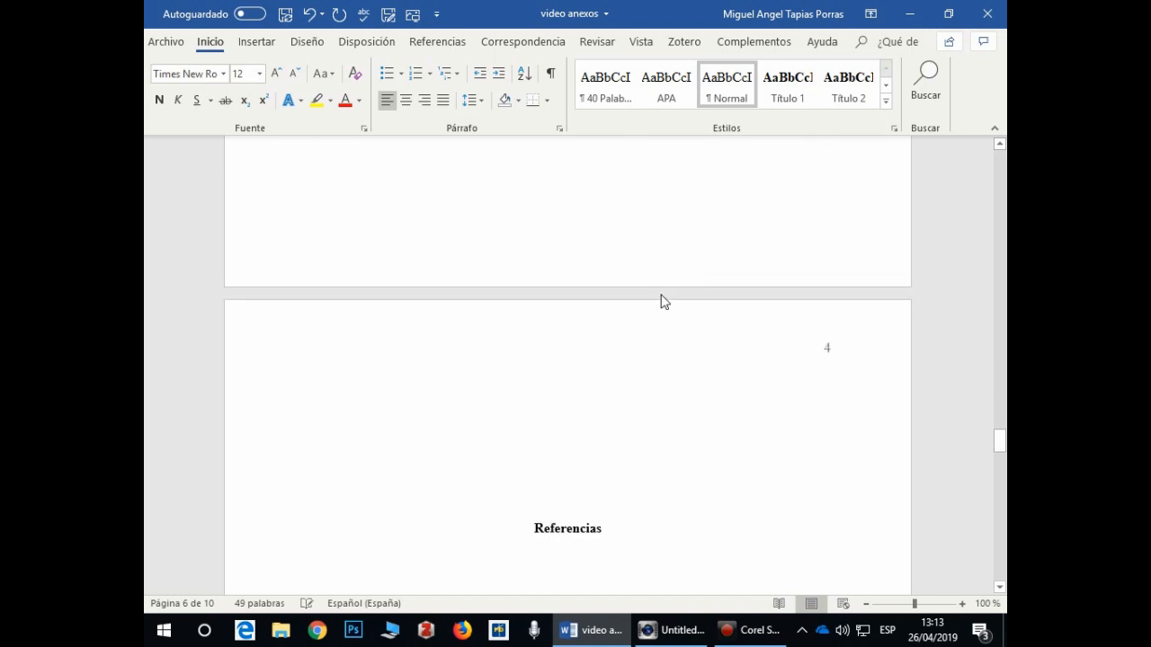
scroll(662, 295, down, 15)
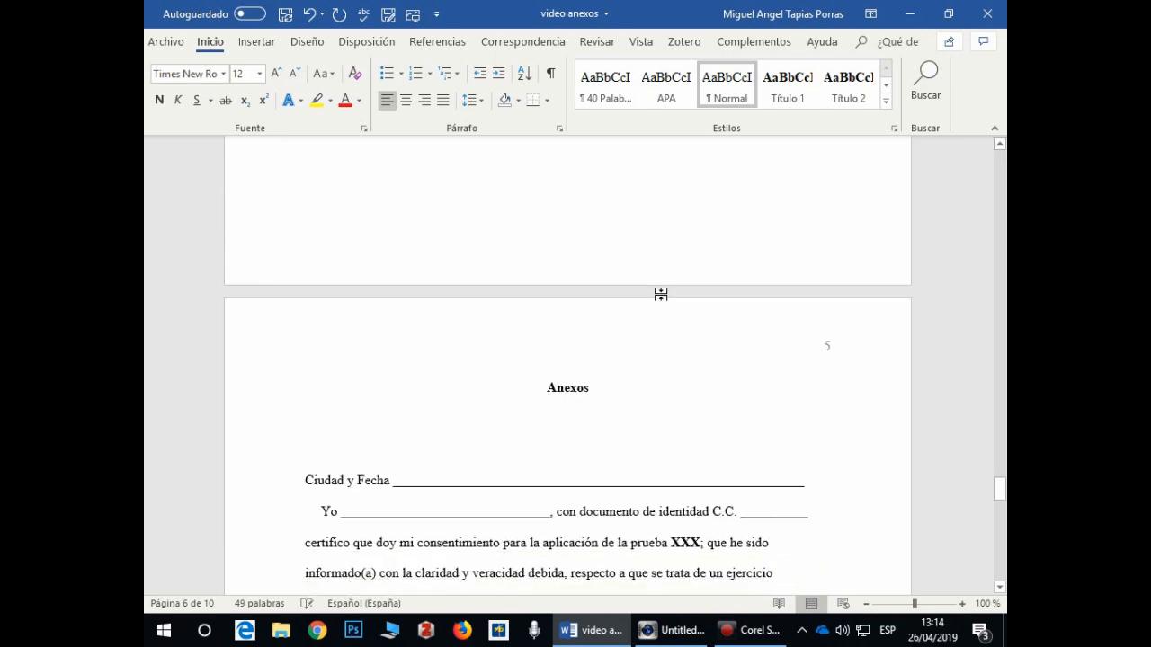
text(Co)
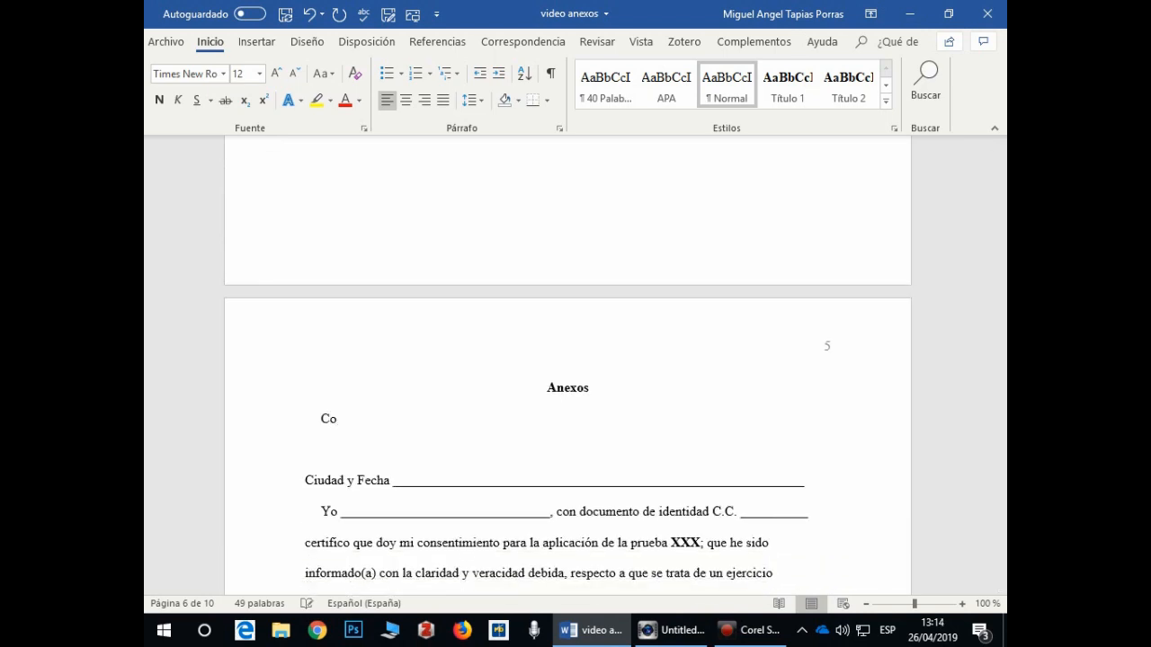
key(BackSpace)
key(BackSpace)
text(Anexo A. consentimiento informado)
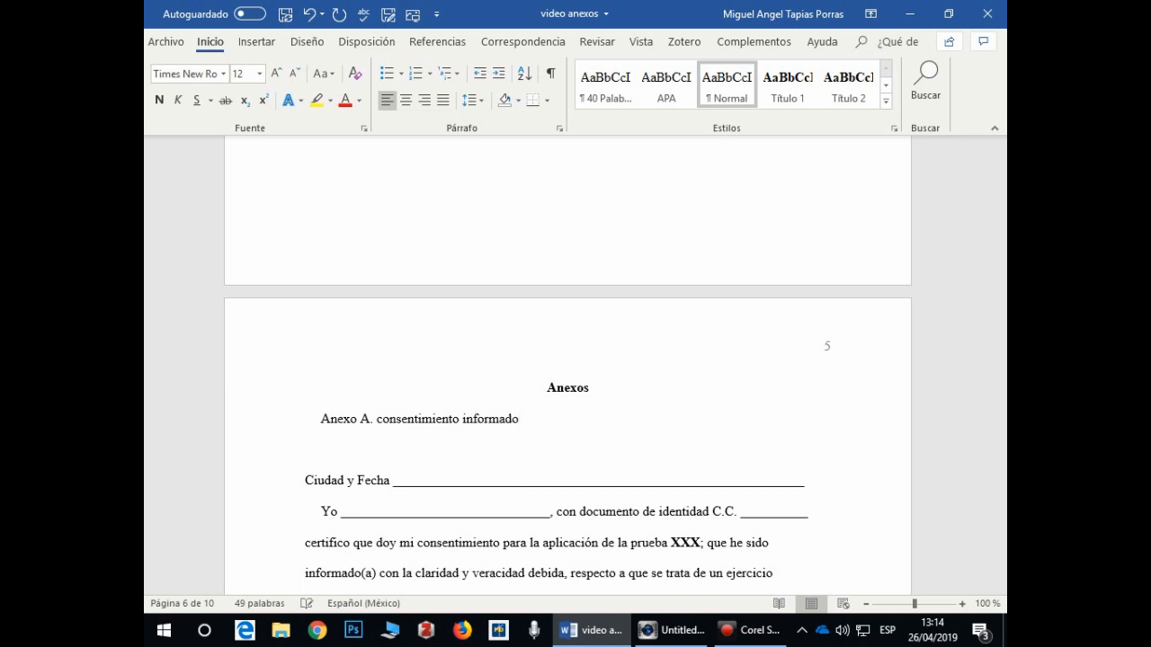
Step: Begin an "Anexo B." line below Anexo A and capitalize "Consentimiento" in the Anexo A title
key(Return)
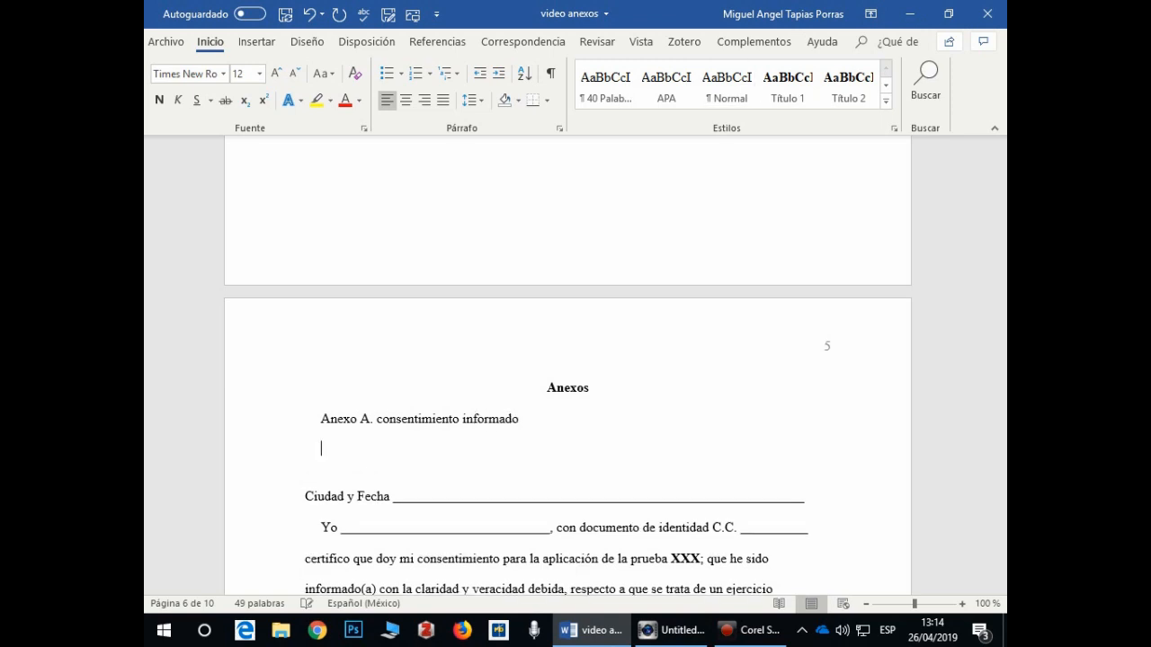
text(Anexo B.)
key(Up)
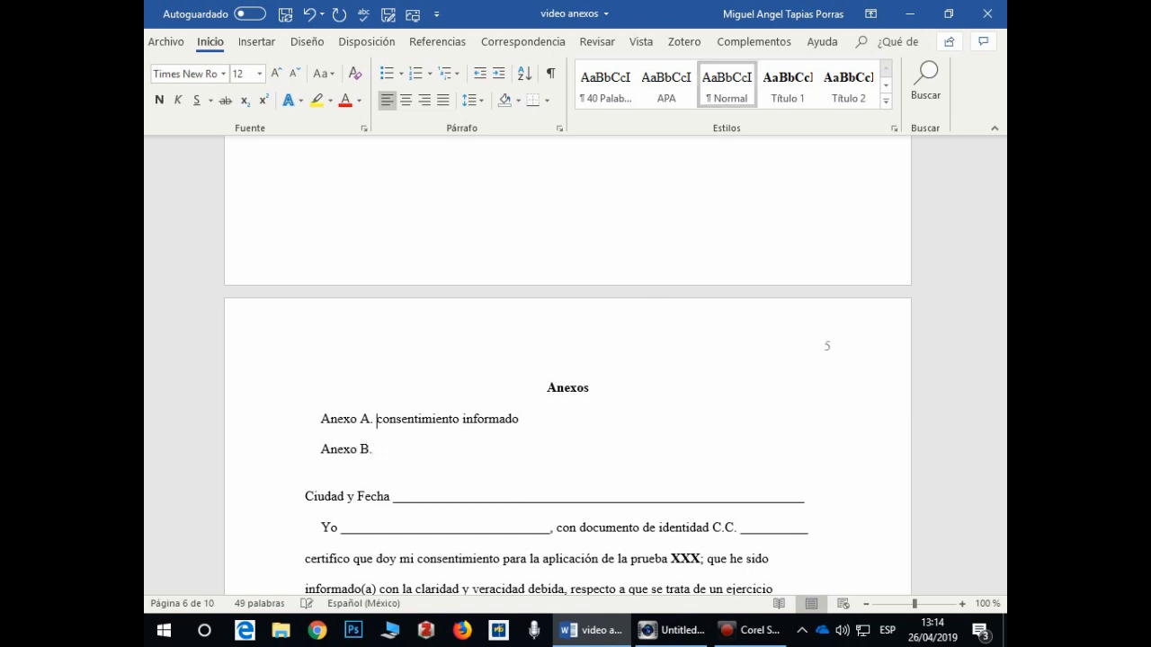
key(Delete)
text(C)
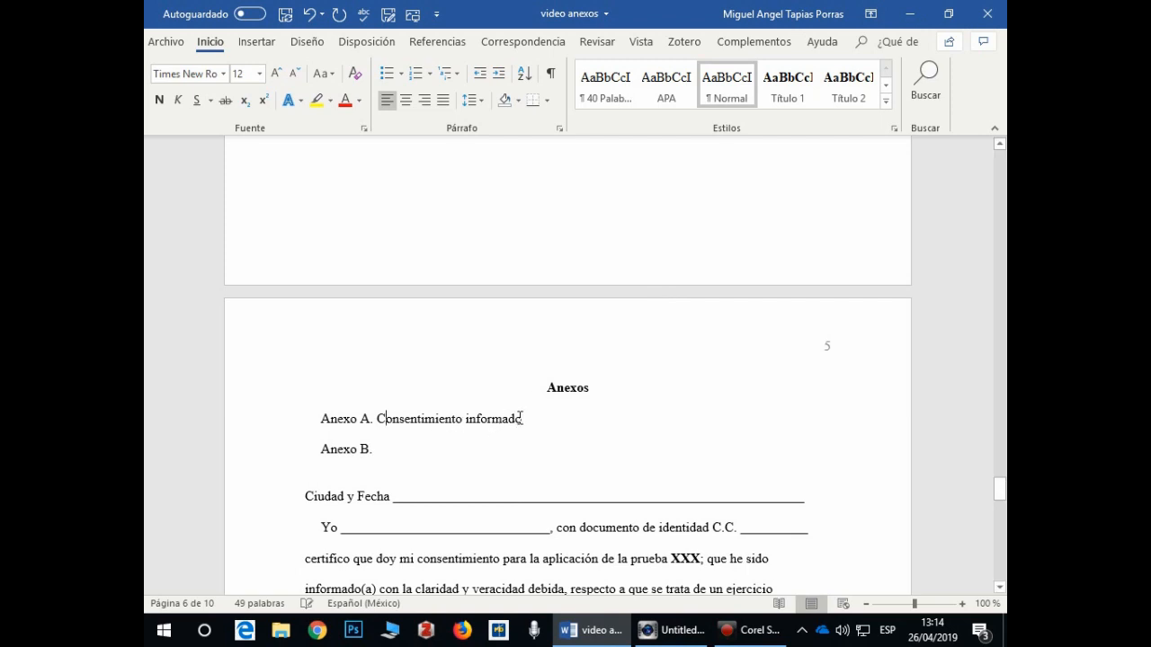
Step: Title the Anexo B entry "Fotografía del sitio"
click(412, 443)
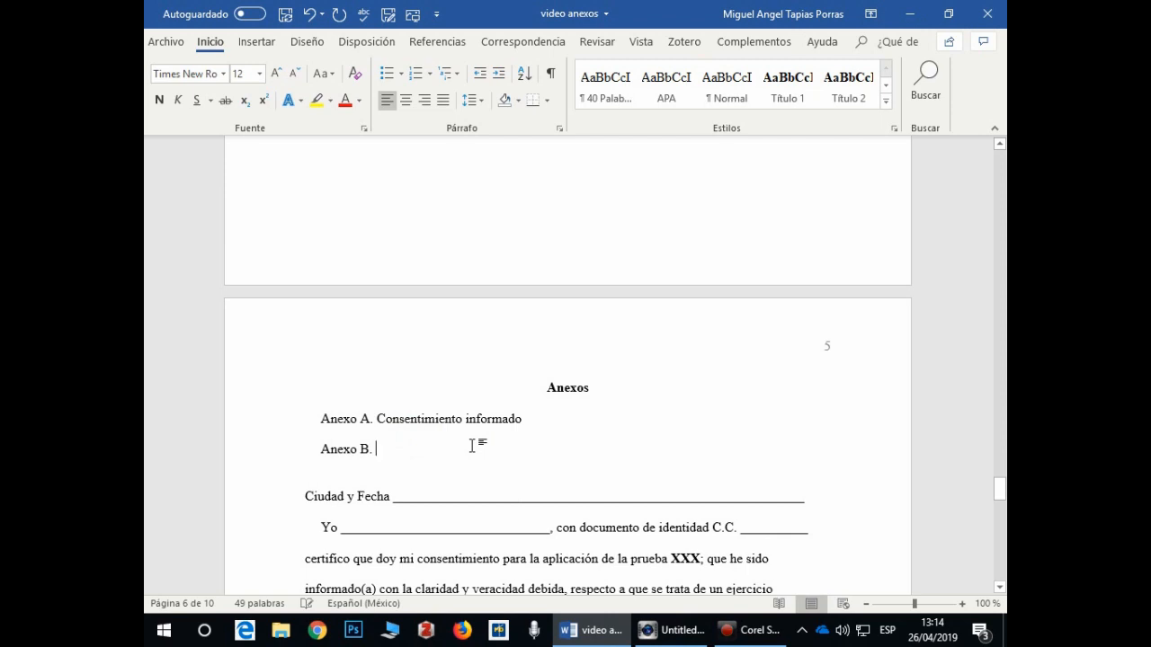
text(F)
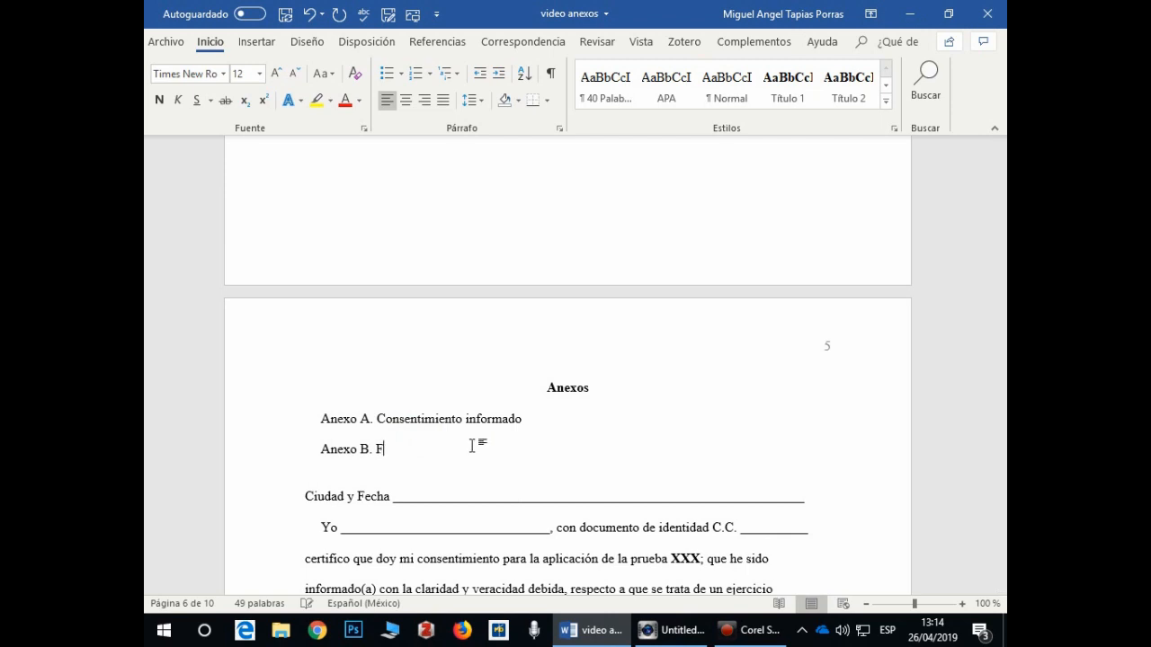
text(otografía del sitio)
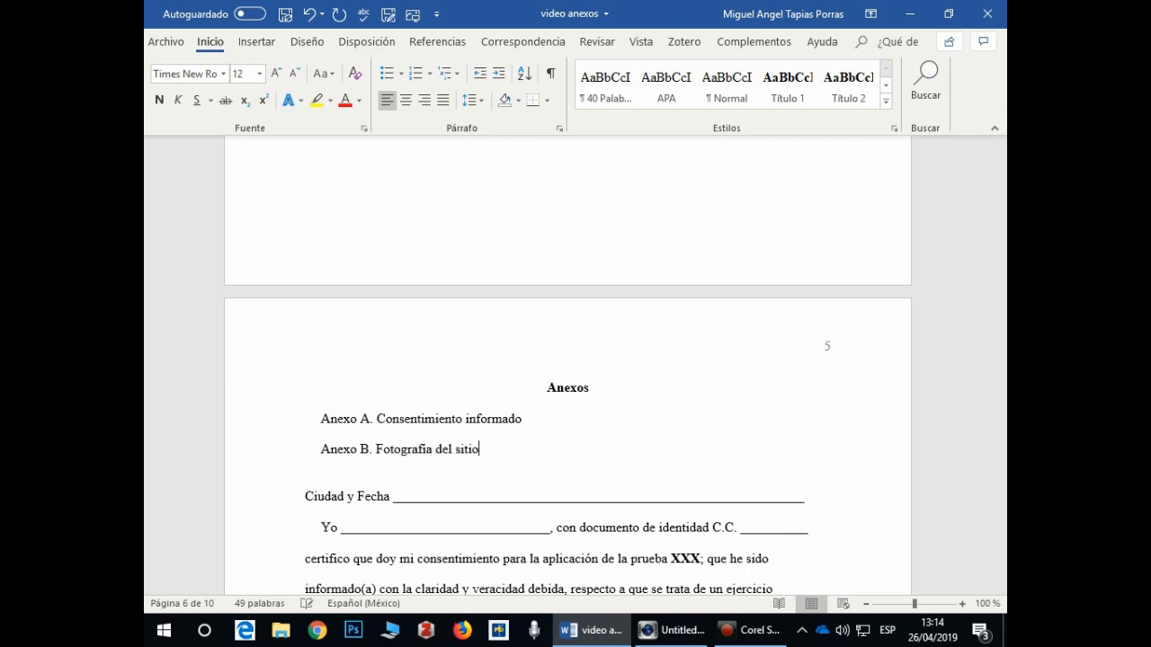
Step: Add the line "Anexo C. Tabla de costos" below the Anexo B entry in the Anexos section
key(Return)
text(A)
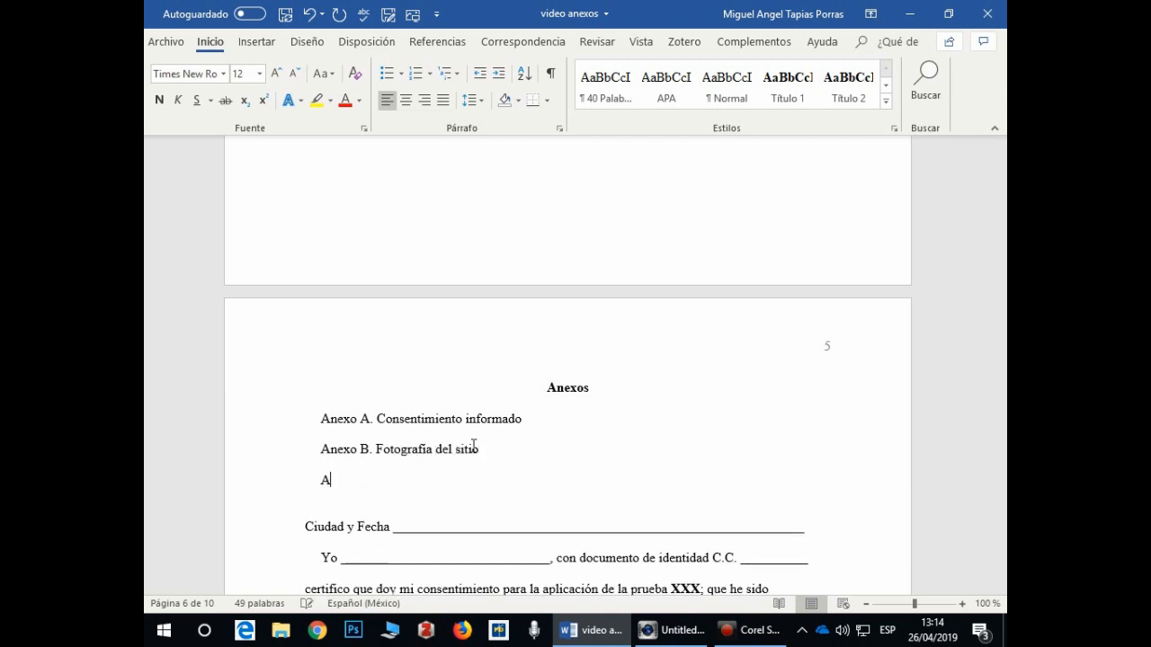
text(nexo C. Tabla )
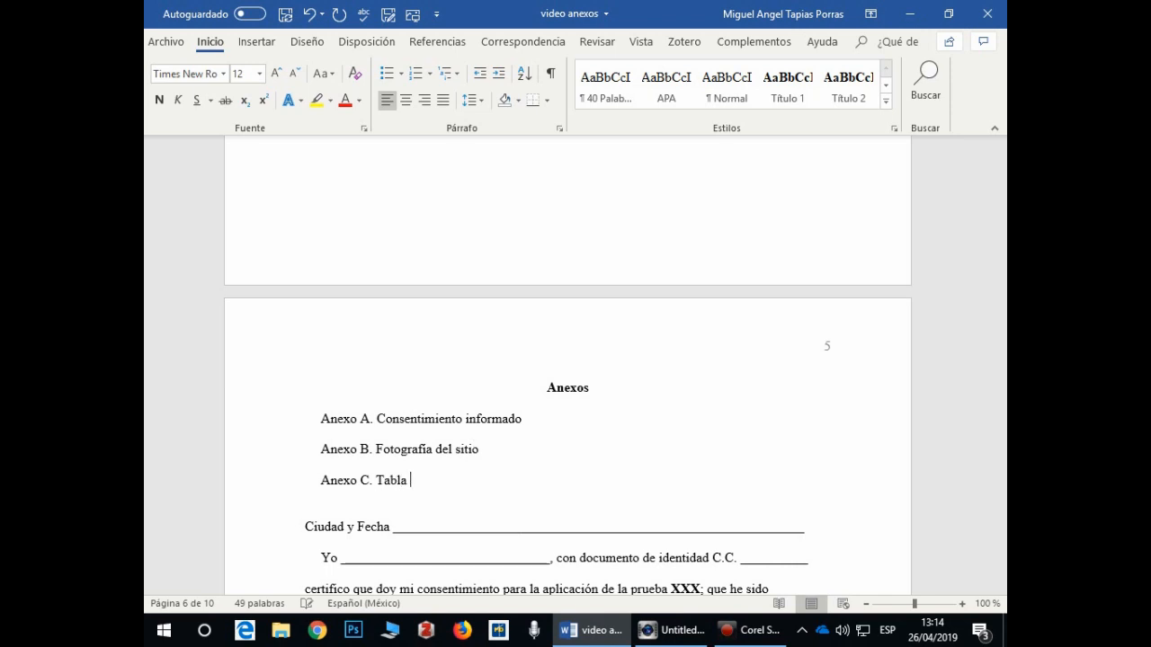
text(de costos)
scroll(623, 384, down, 2)
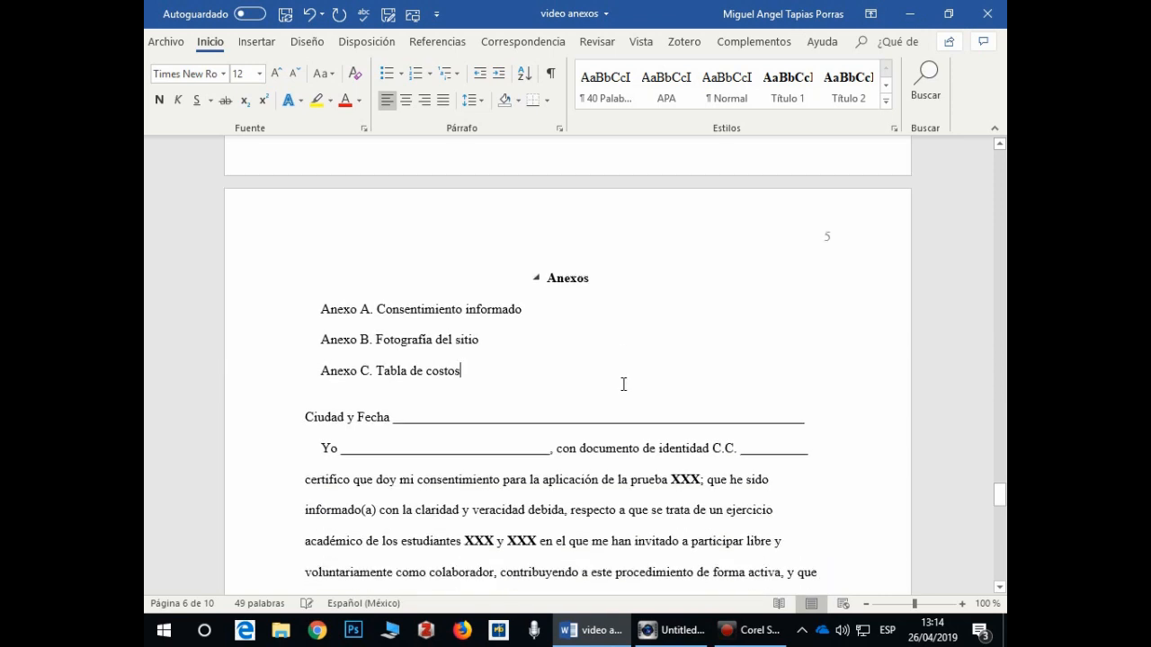
scroll(623, 383, down, 1)
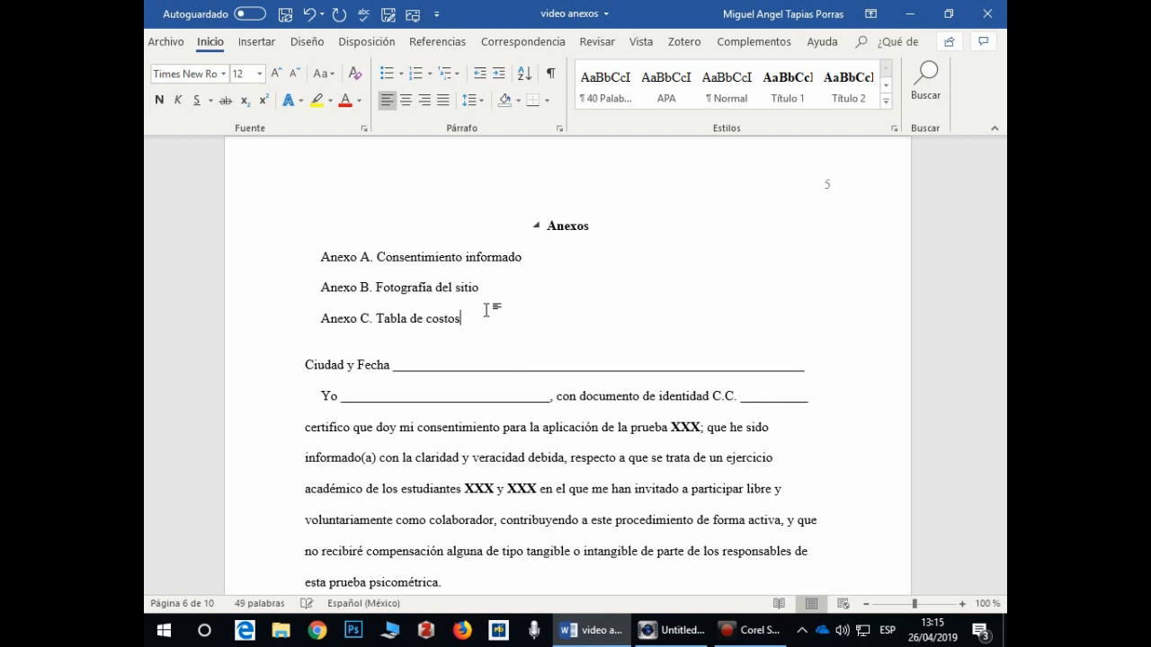
Step: In "Cuerpo del trabajo", add the line "Después se tomo una segunda fotografía para verificar el estado.. (" below the sentence citing anexo B
scroll(485, 310, down, 15)
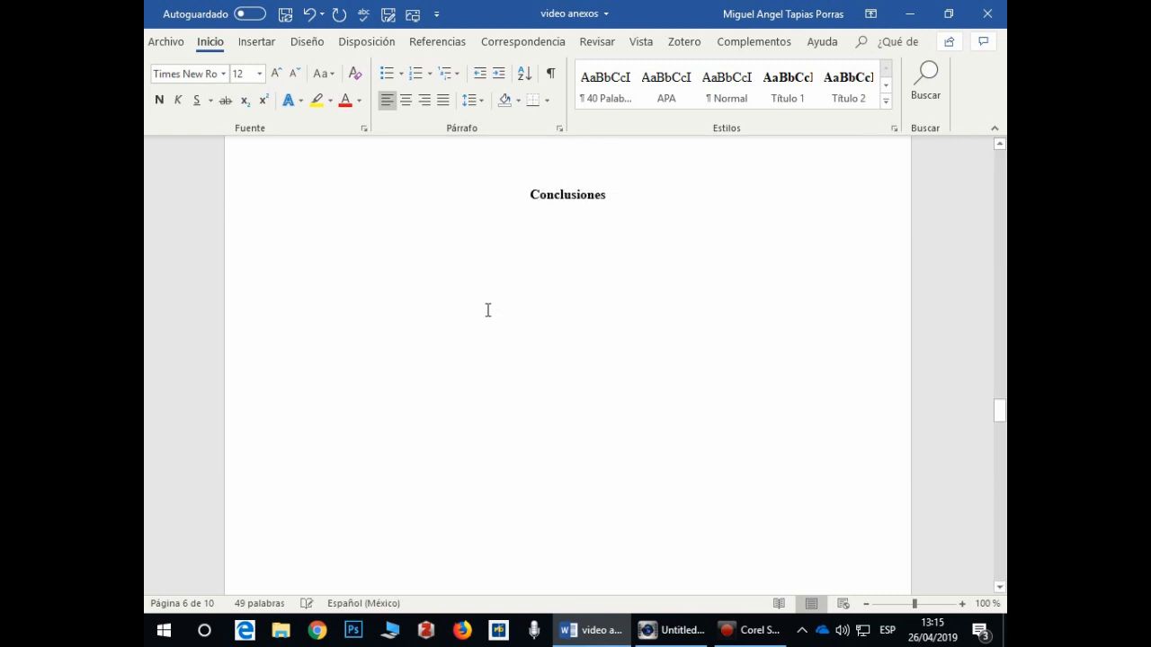
scroll(487, 310, up, 15)
scroll(918, 425, down, 2)
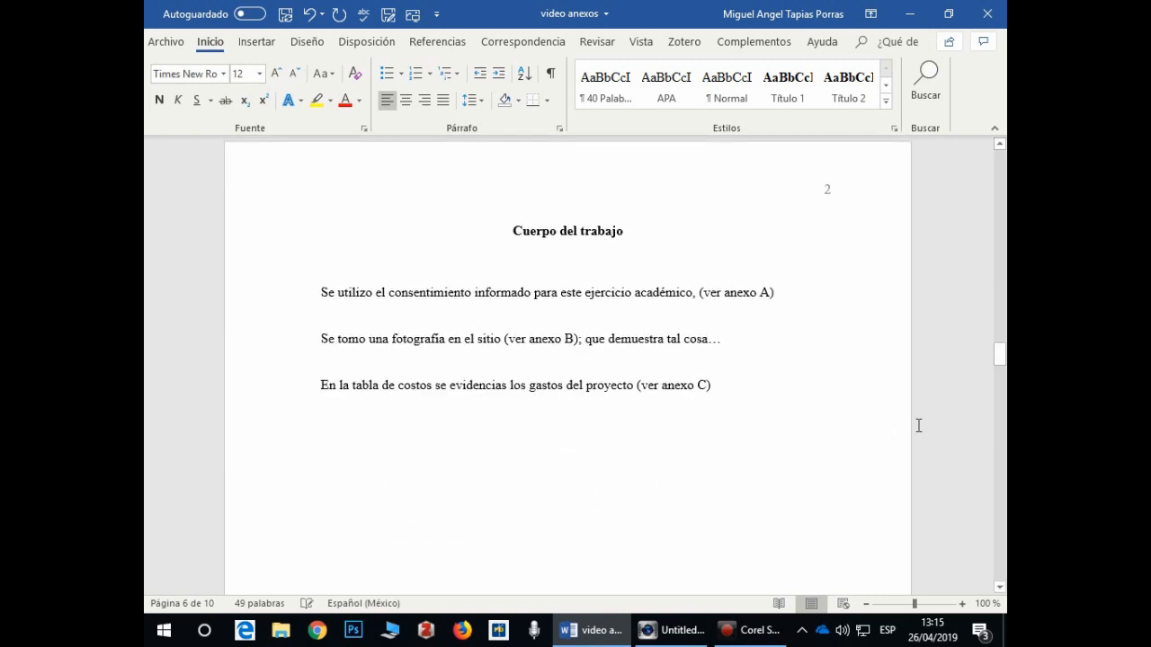
click(763, 350)
key(Return)
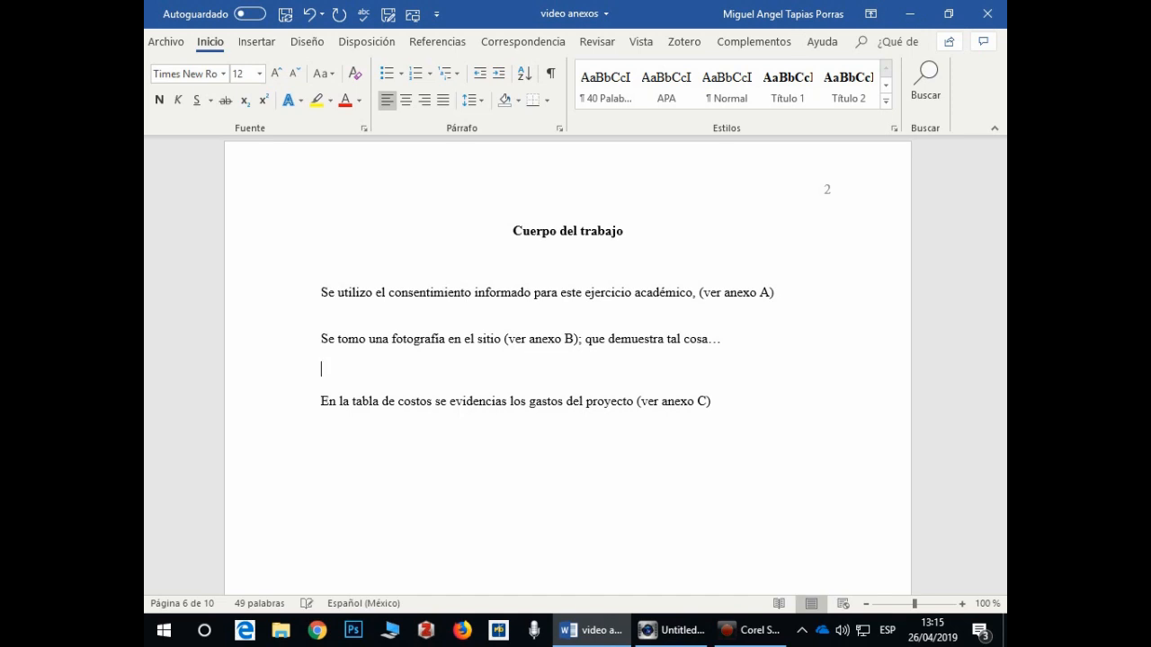
text(s)
key(BackSpace)
text(Después se tomo una segun)
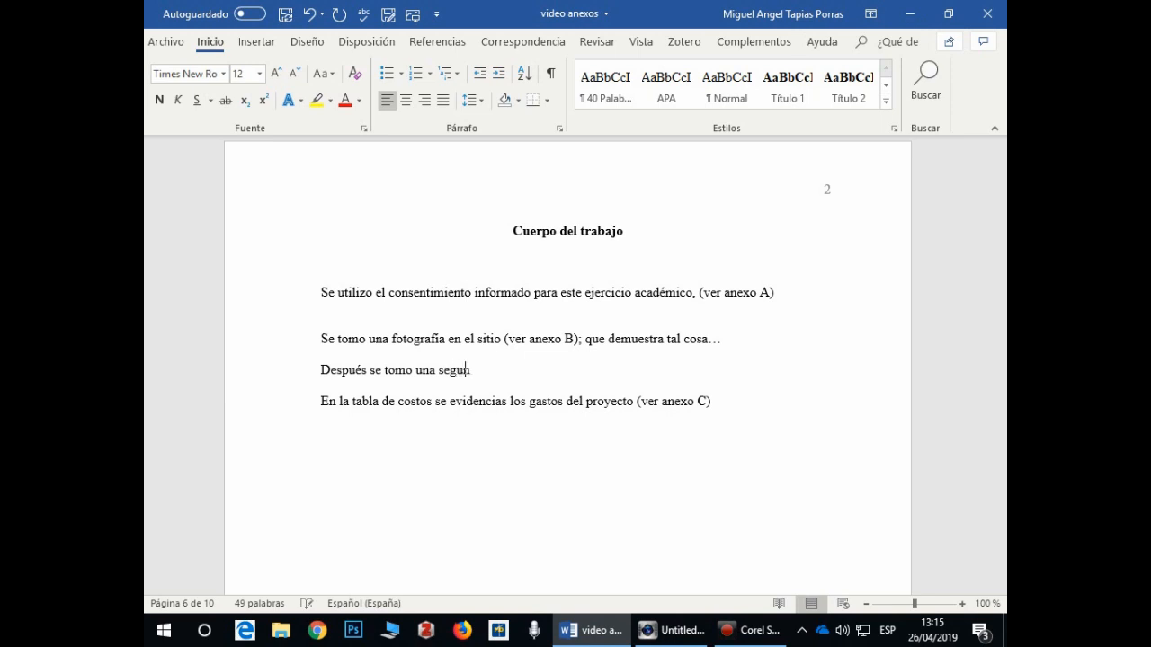
text(da fotografía )
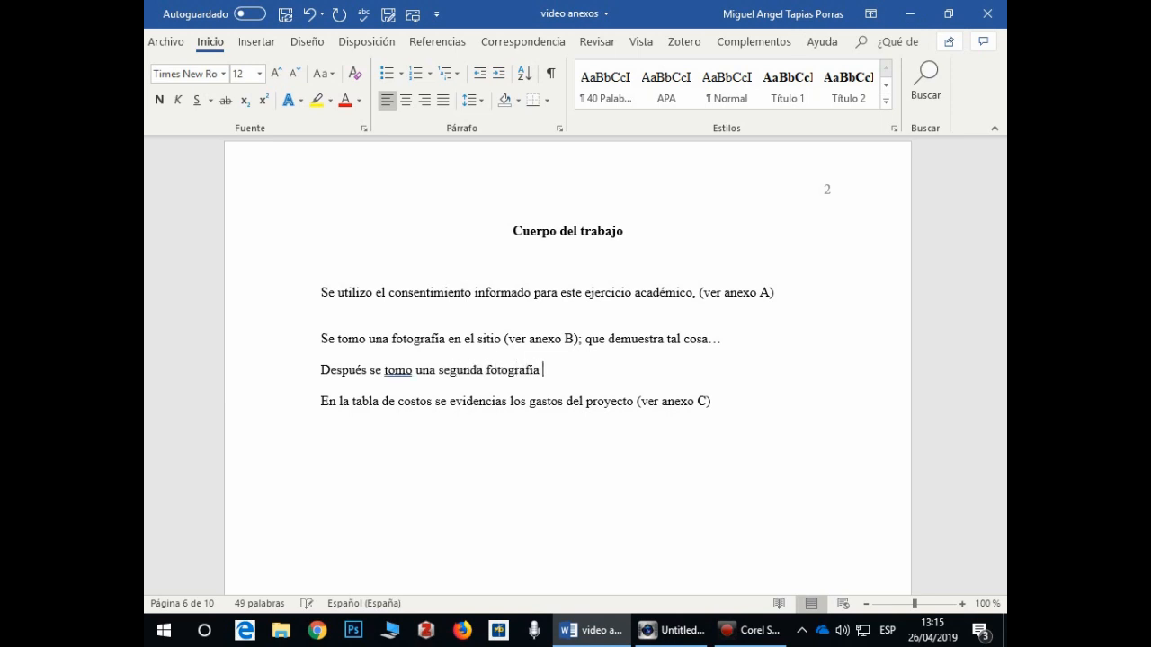
text(para verificar el estado)
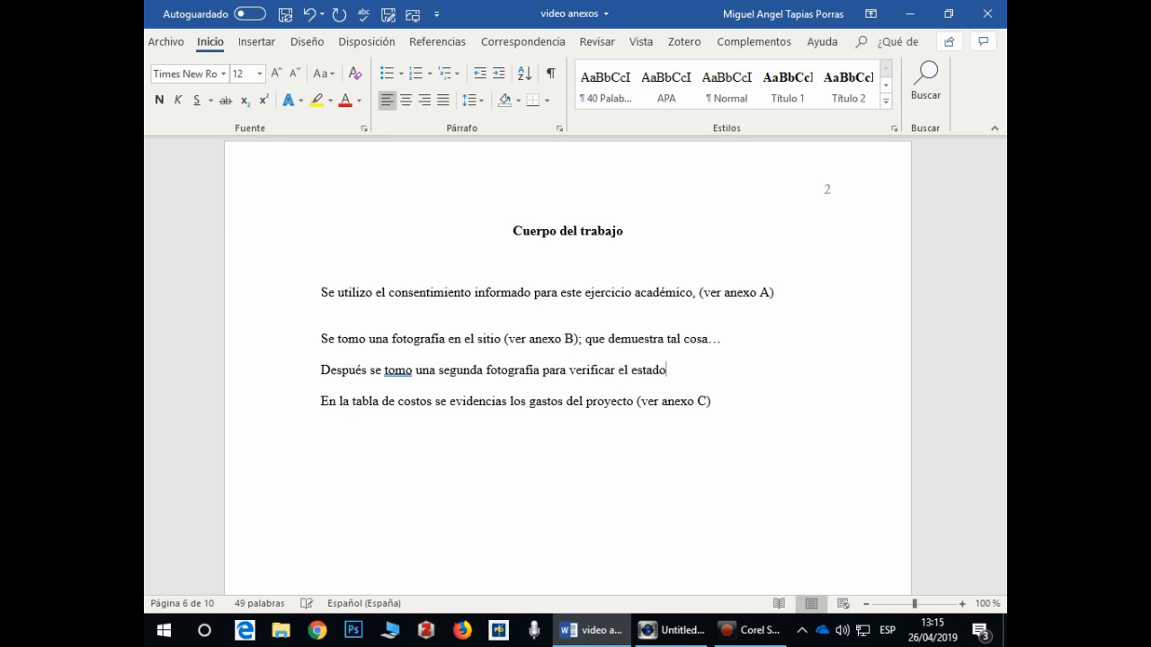
text(.. ()
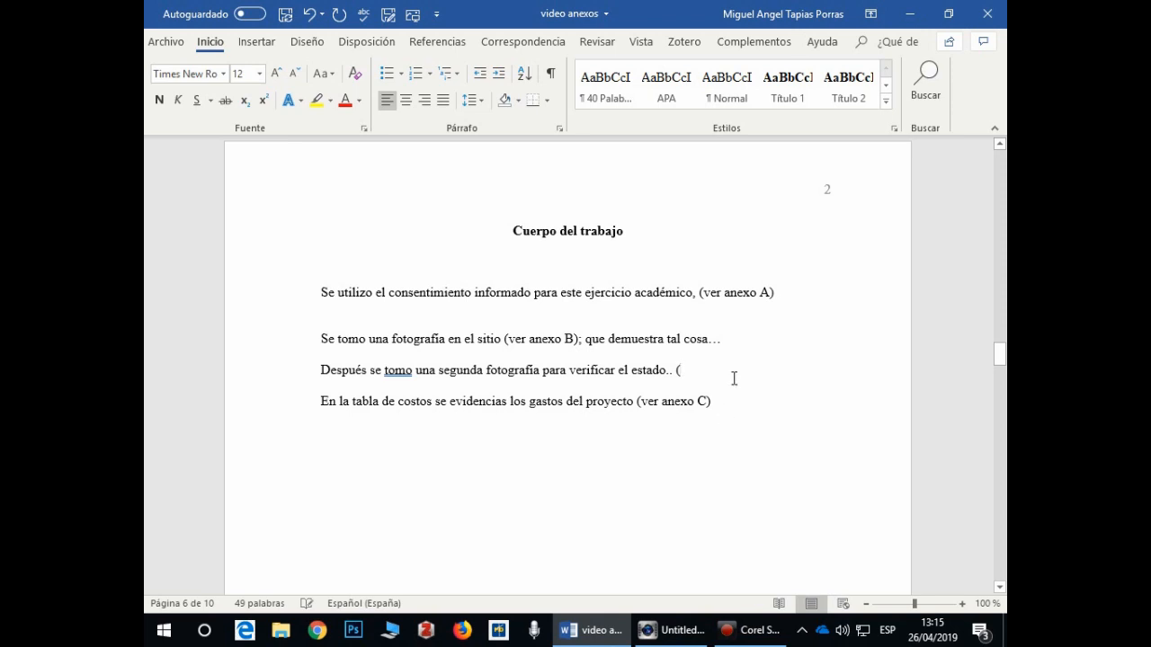
Step: Complete the parenthetical citation ending the second-photograph sentence as "(ver anexo C)"
scroll(734, 379, down, 1)
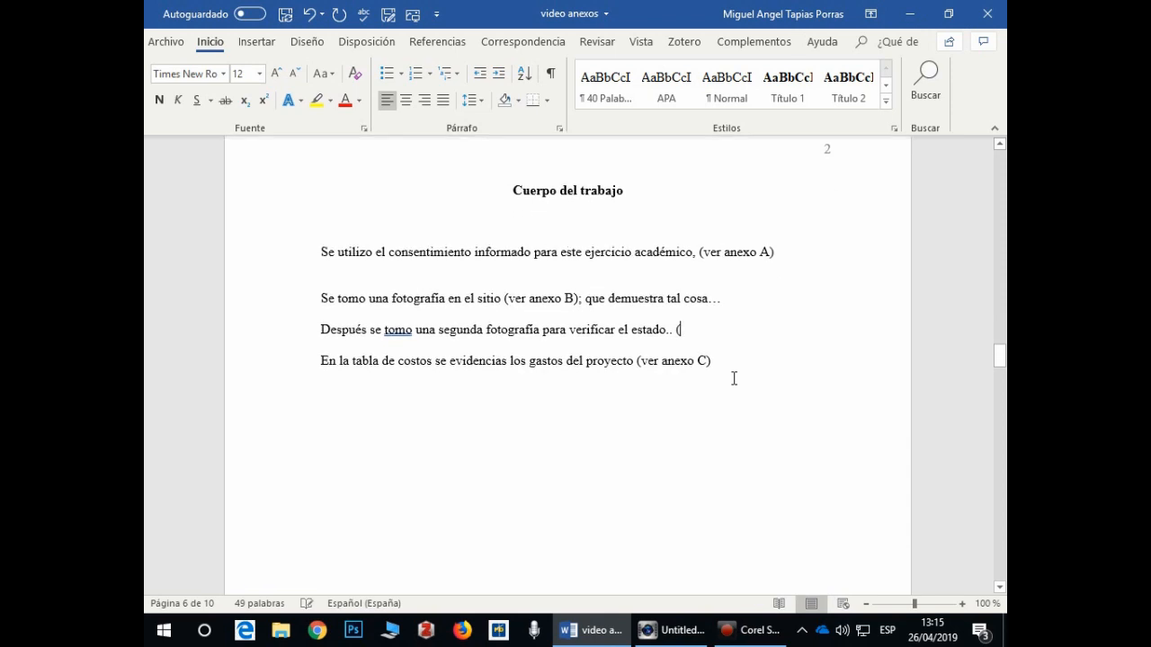
scroll(734, 378, down, 1)
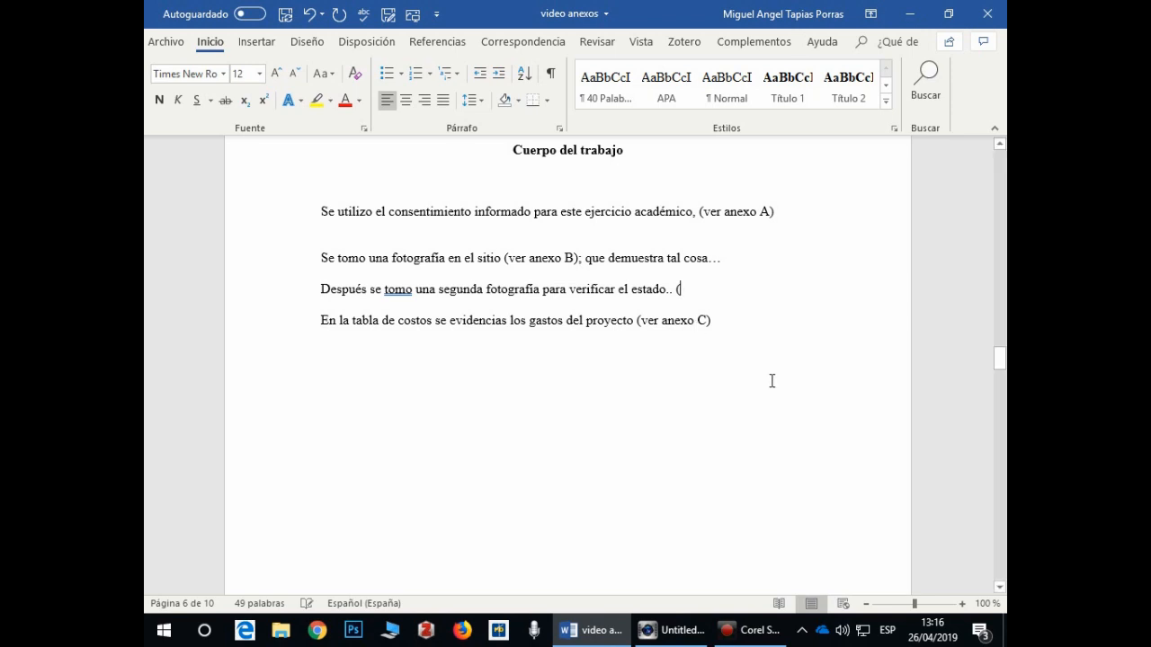
scroll(771, 381, down, 1)
scroll(772, 381, up, 1)
text(ver a)
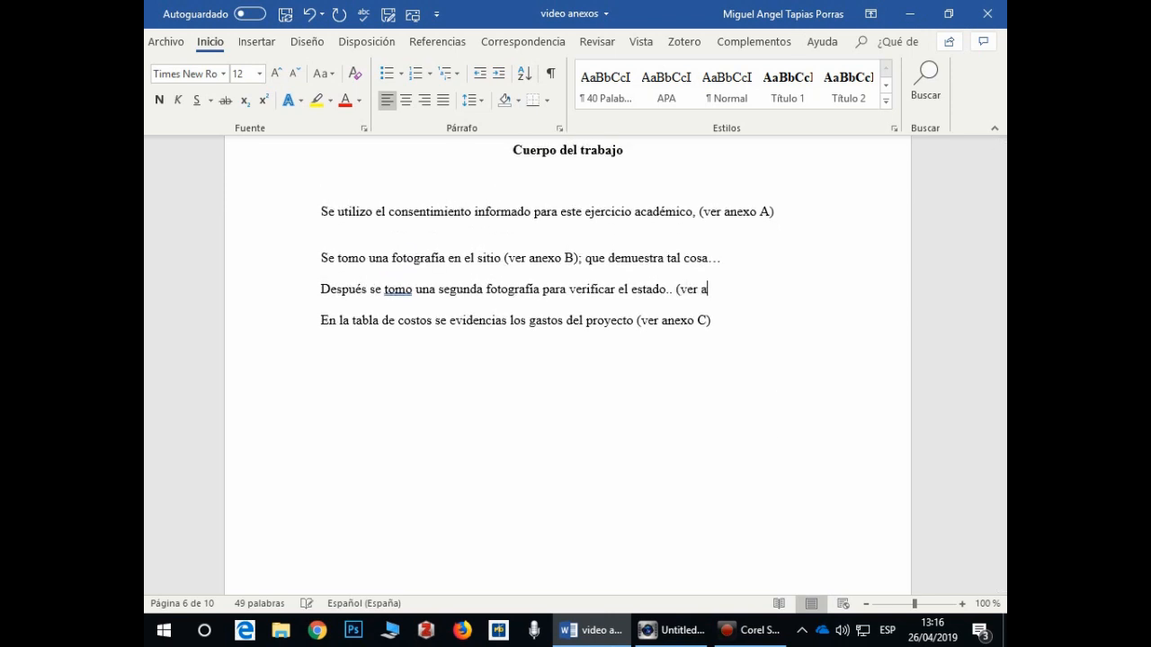
text(nexo C))
Step: Change the annex letter cited in the cost table sentence to D
click(705, 320)
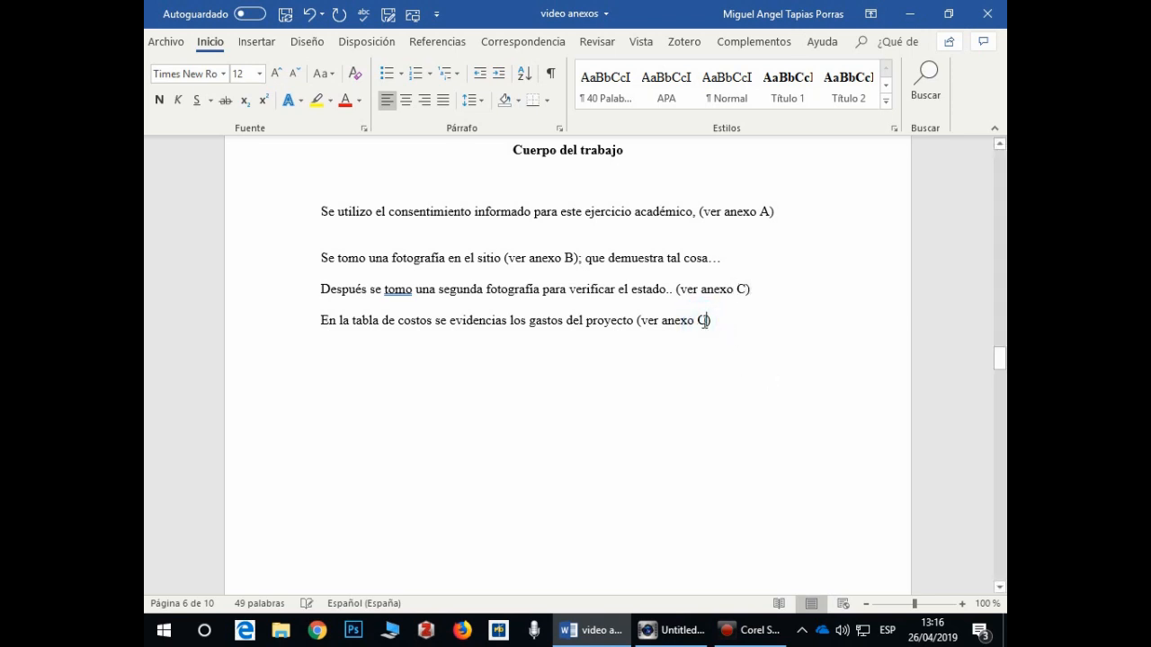
key(BackSpace)
text(D)
scroll(749, 425, down, 1)
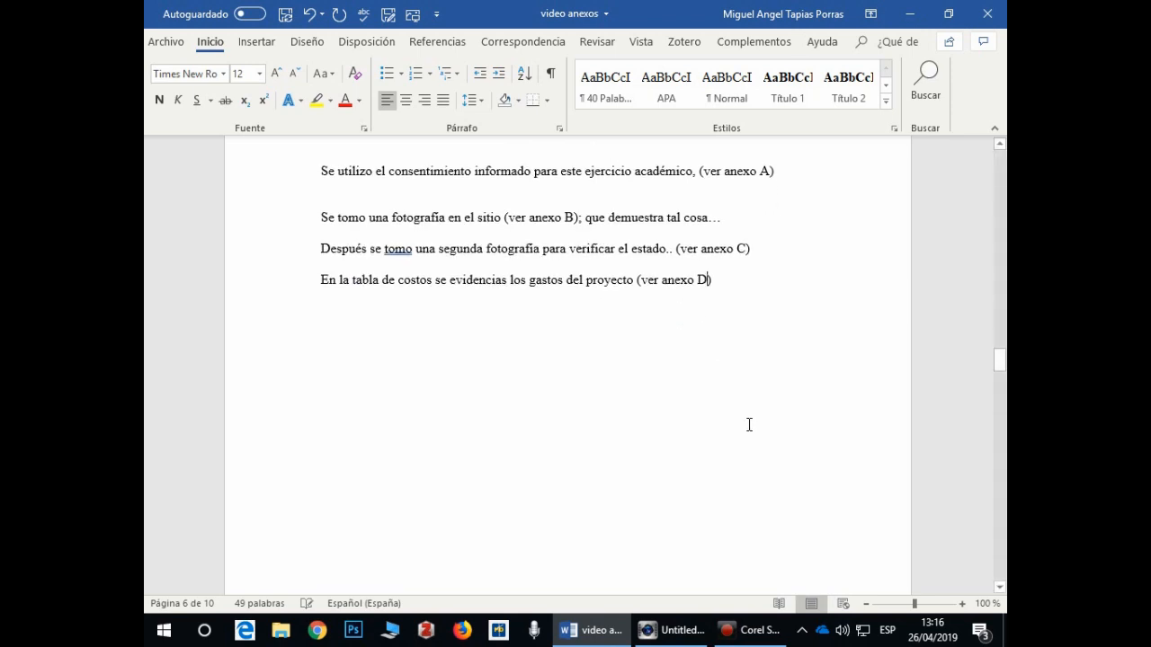